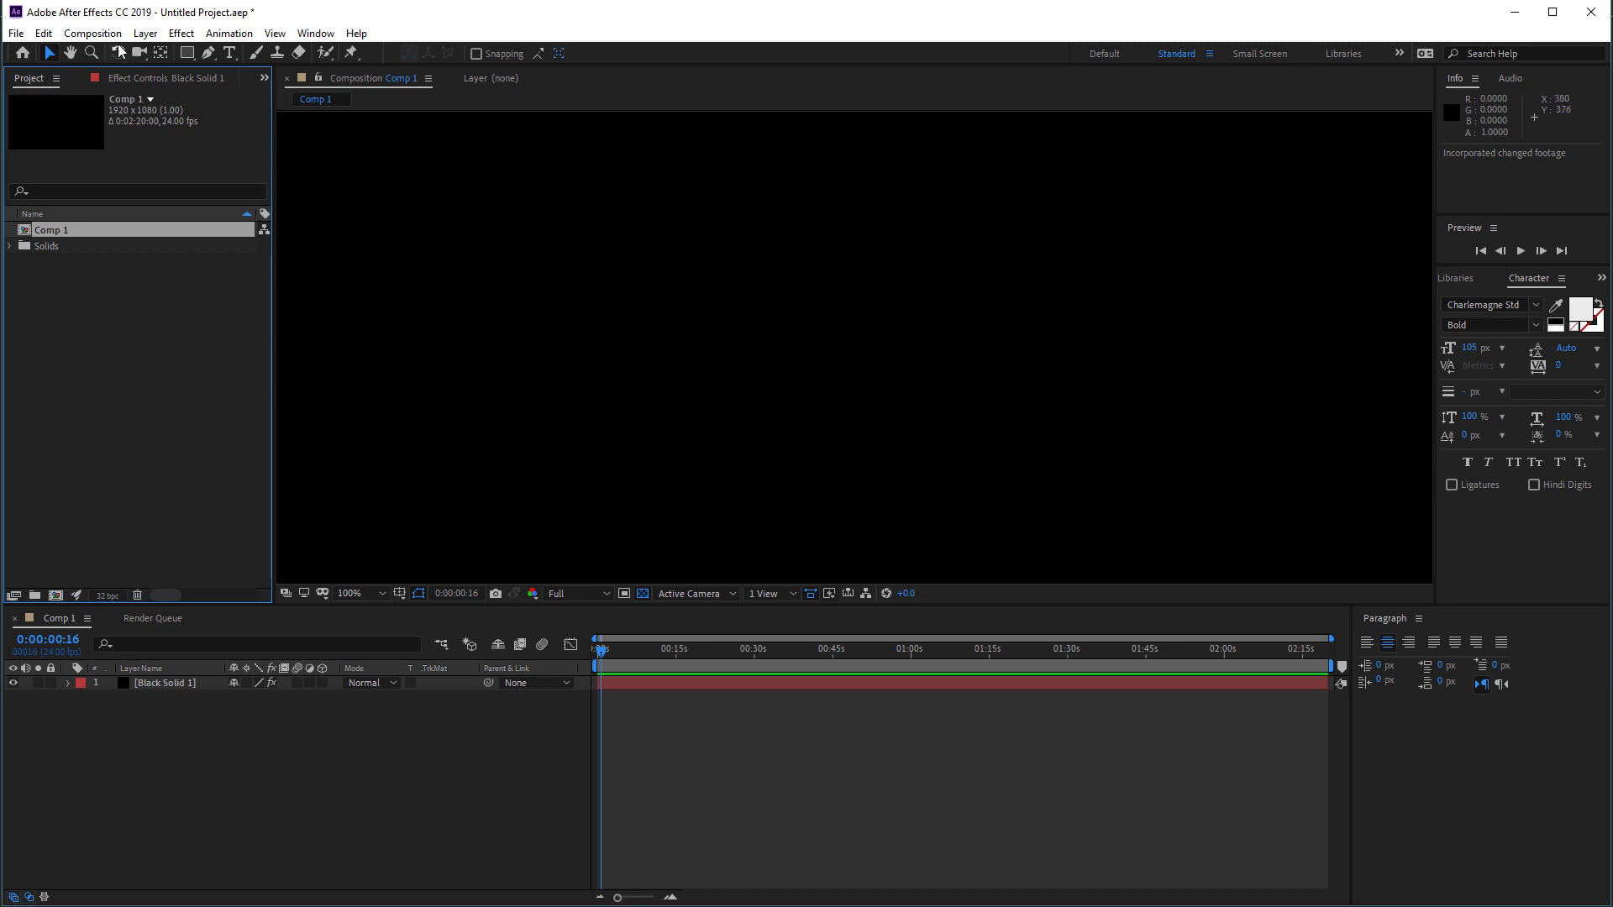
Look through the Layer menu commands in After Effects.
click(181, 33)
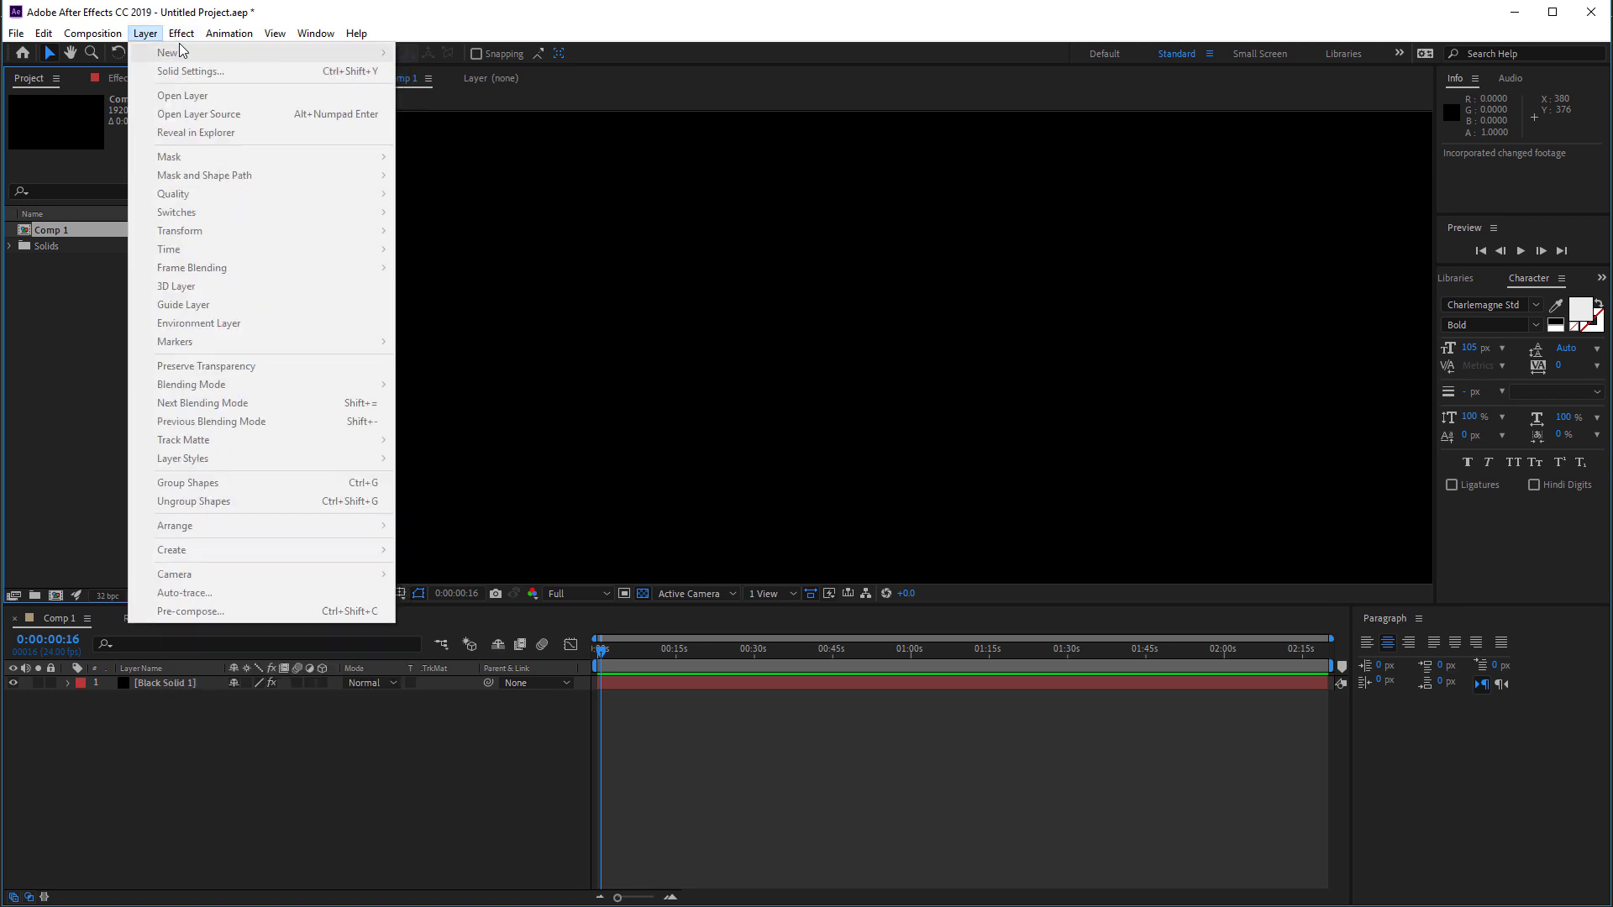
mouse_move(39, 42)
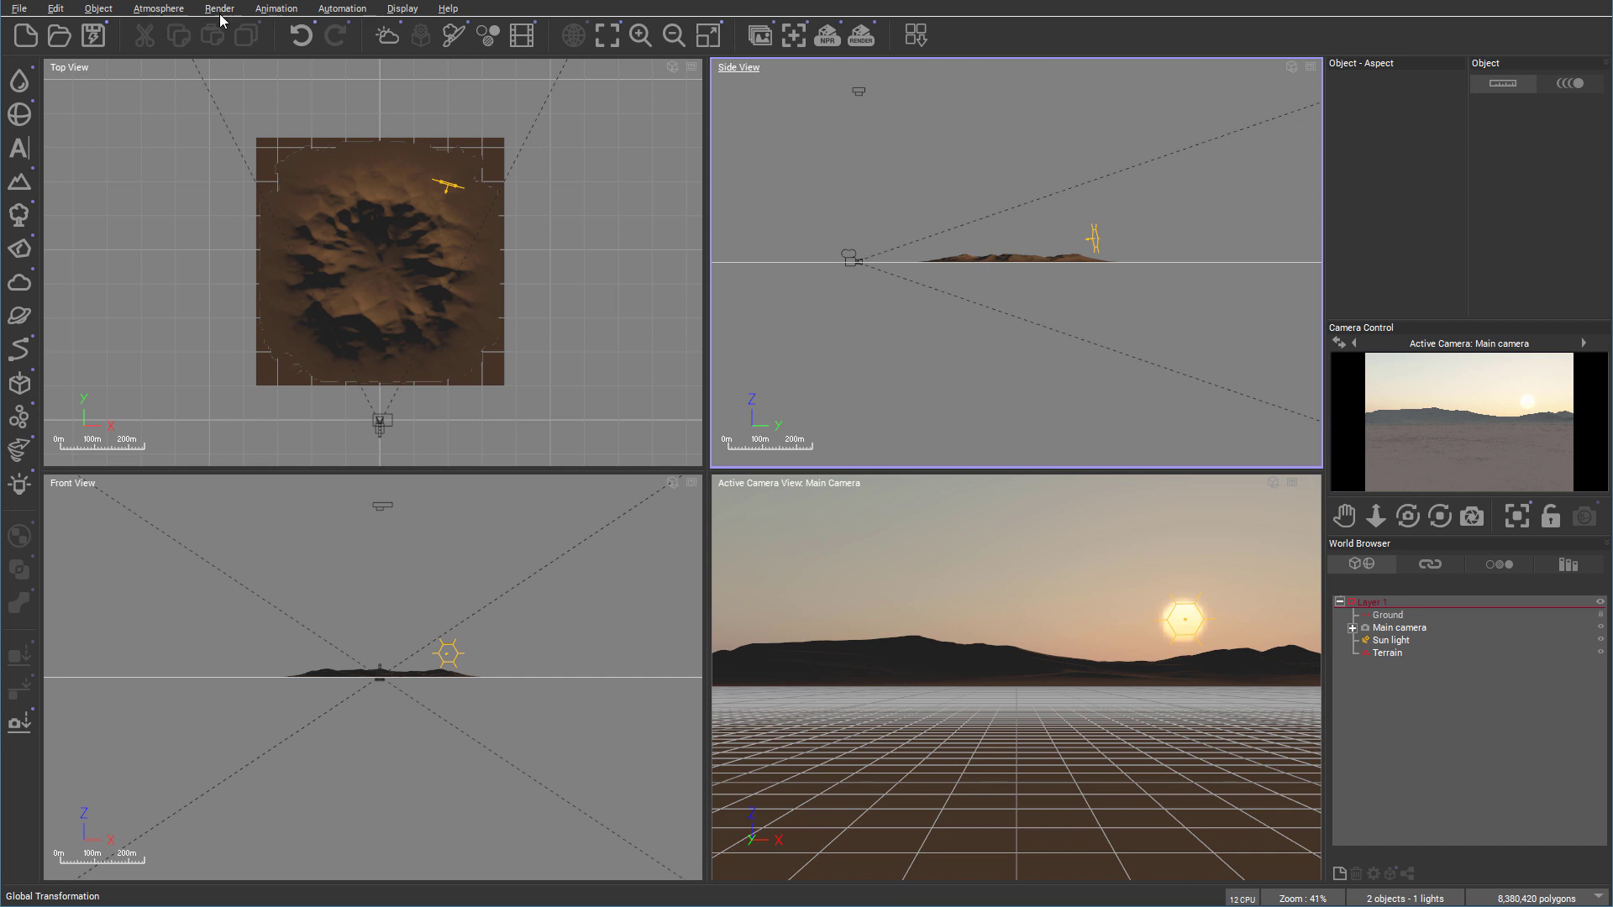
Add a Large Dead Tree from the Plants browser and move it onto the terrain in Top View.
click(375, 254)
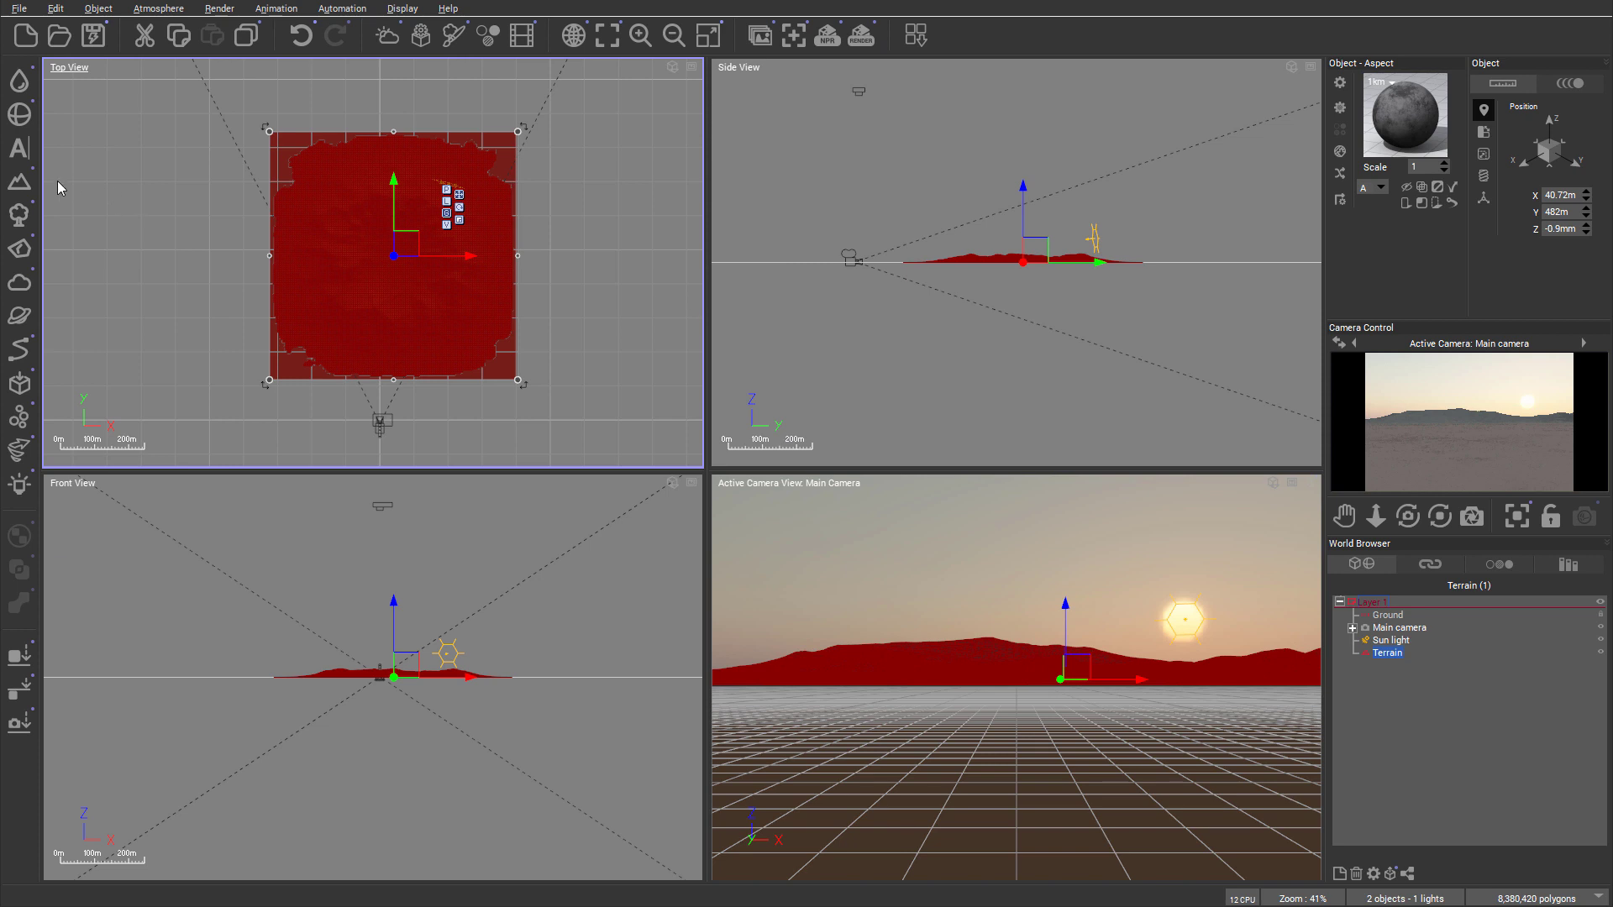
click(21, 216)
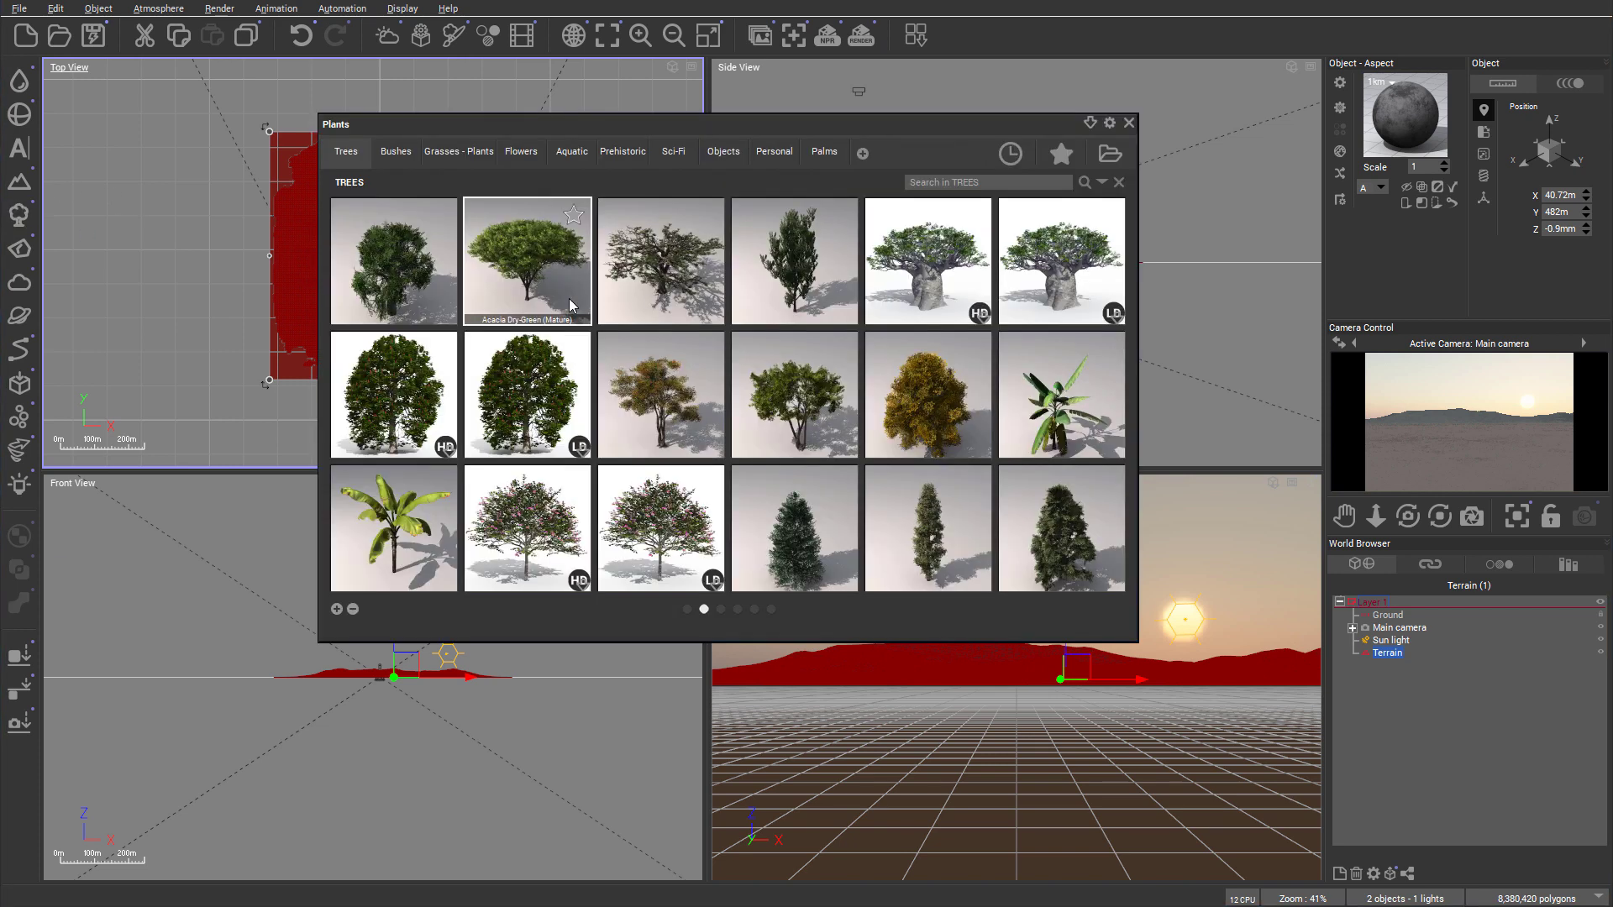
double_click(821, 313)
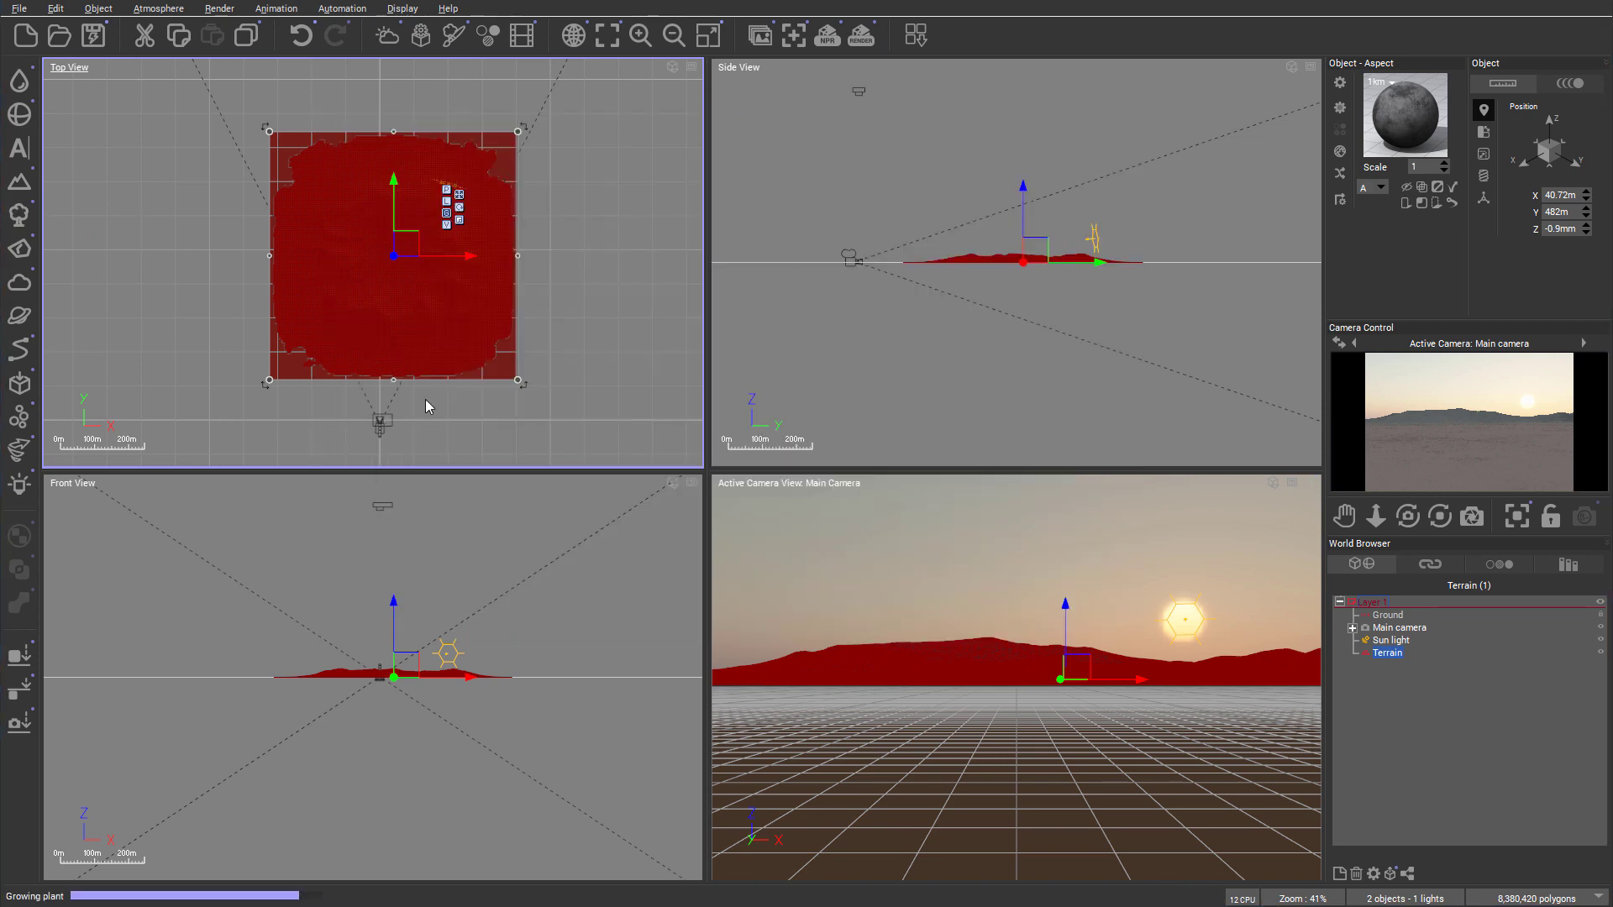
drag(380, 253, 418, 243)
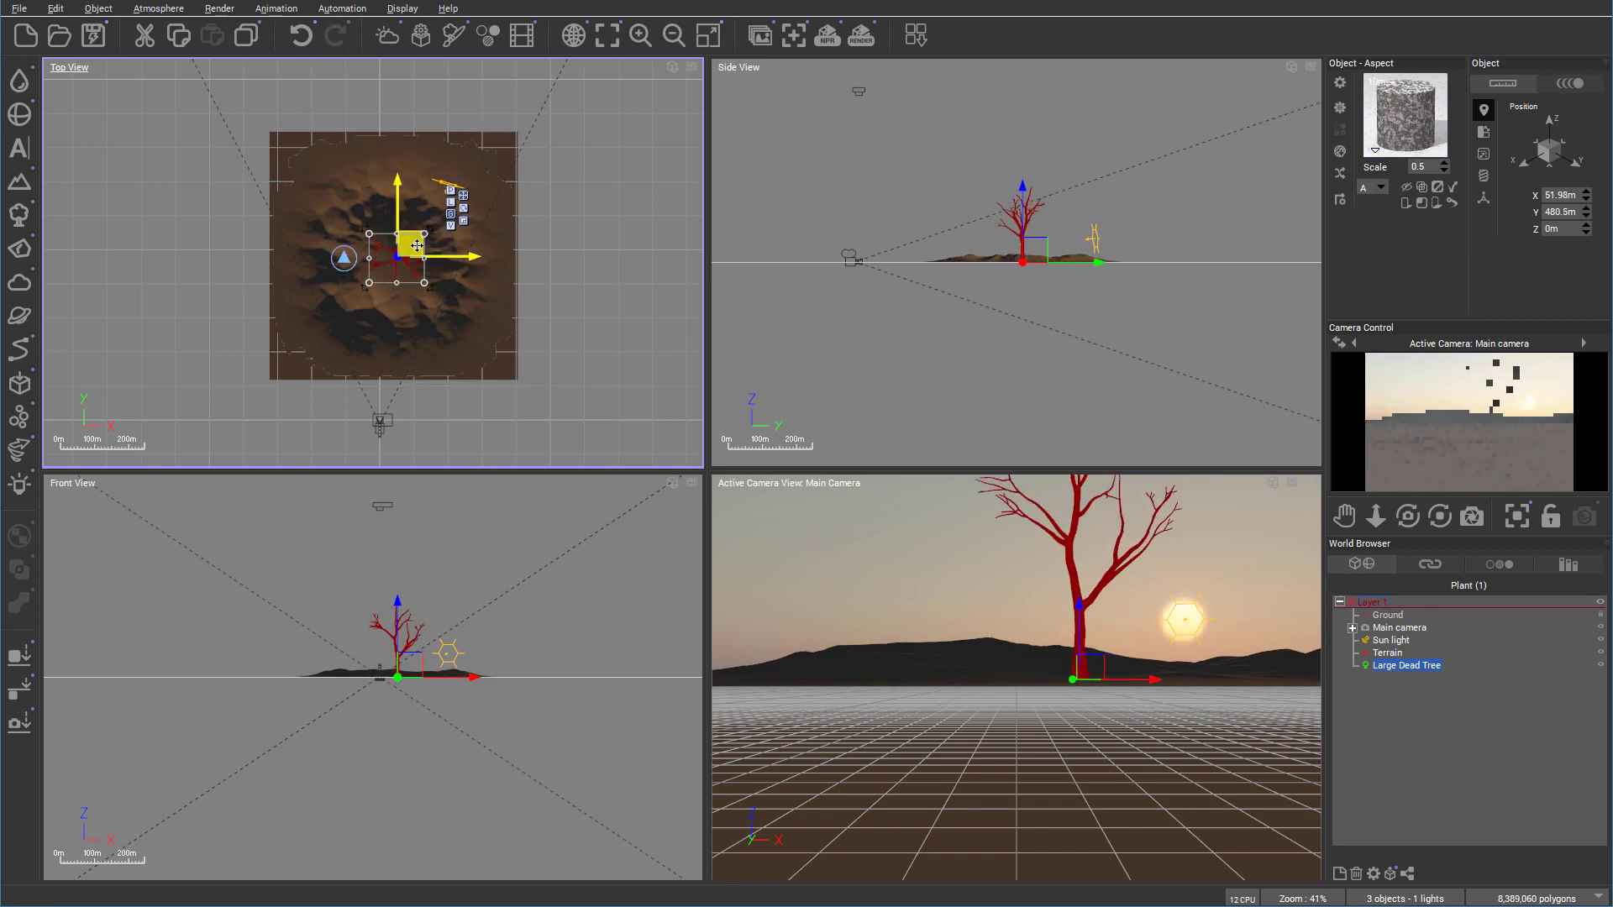
Raise the Main camera in Side View to frame the tree against the sunset.
click(1399, 628)
drag(1031, 261, 1027, 228)
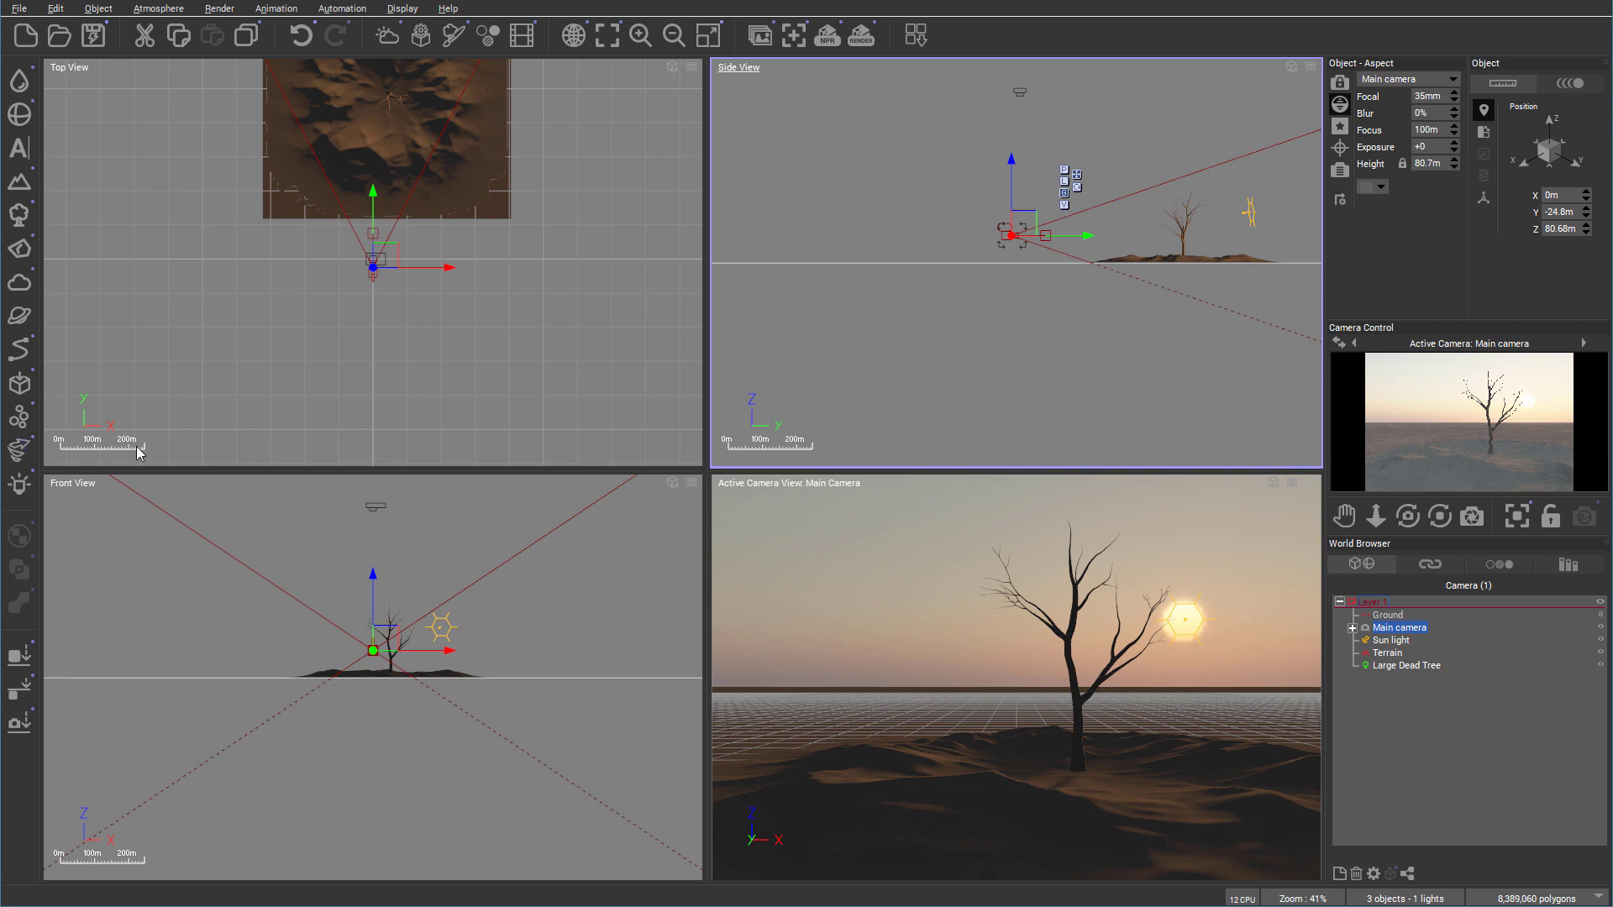
right_drag(558, 152, 561, 234)
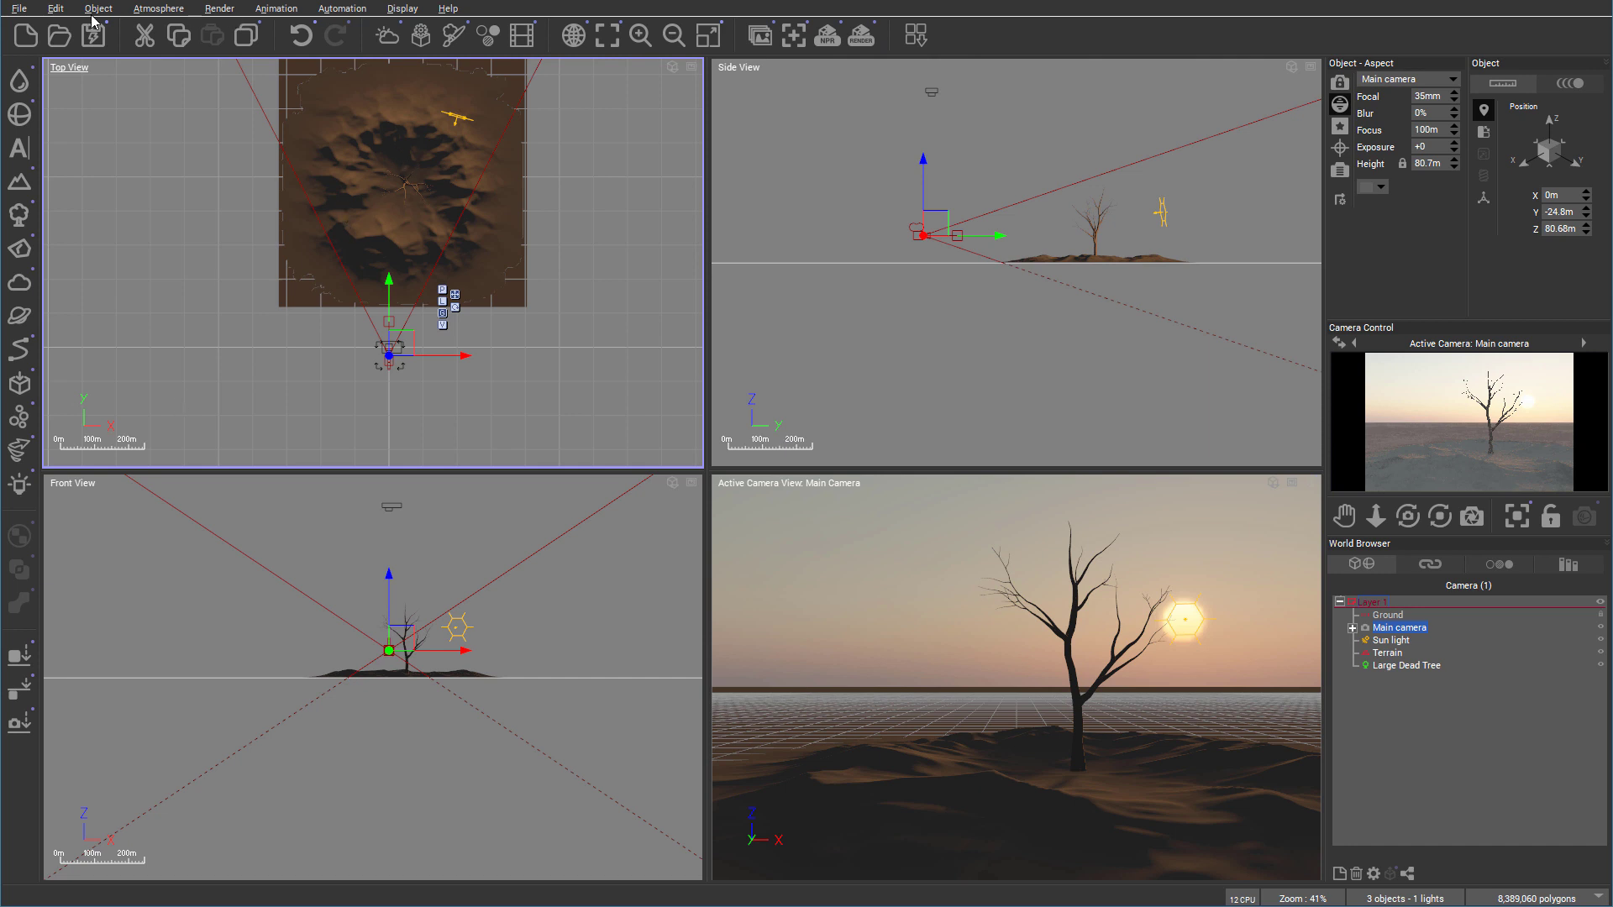
Export the entire scene with Collada (*.dae) as the format and enlarge the Export Options dialog.
click(24, 13)
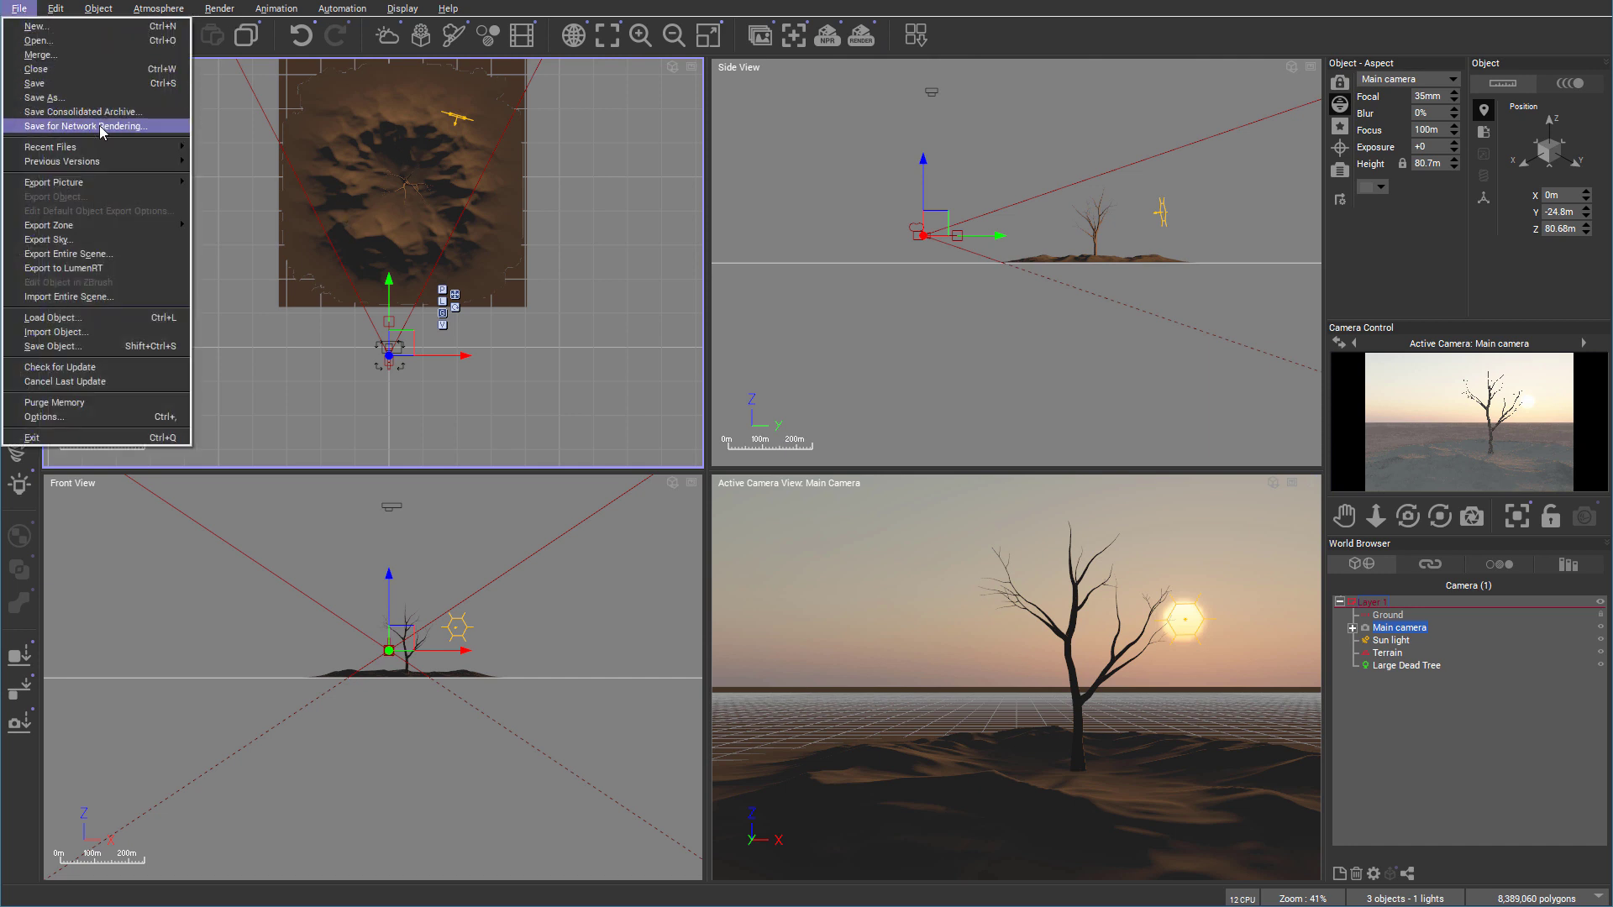
mouse_move(101, 149)
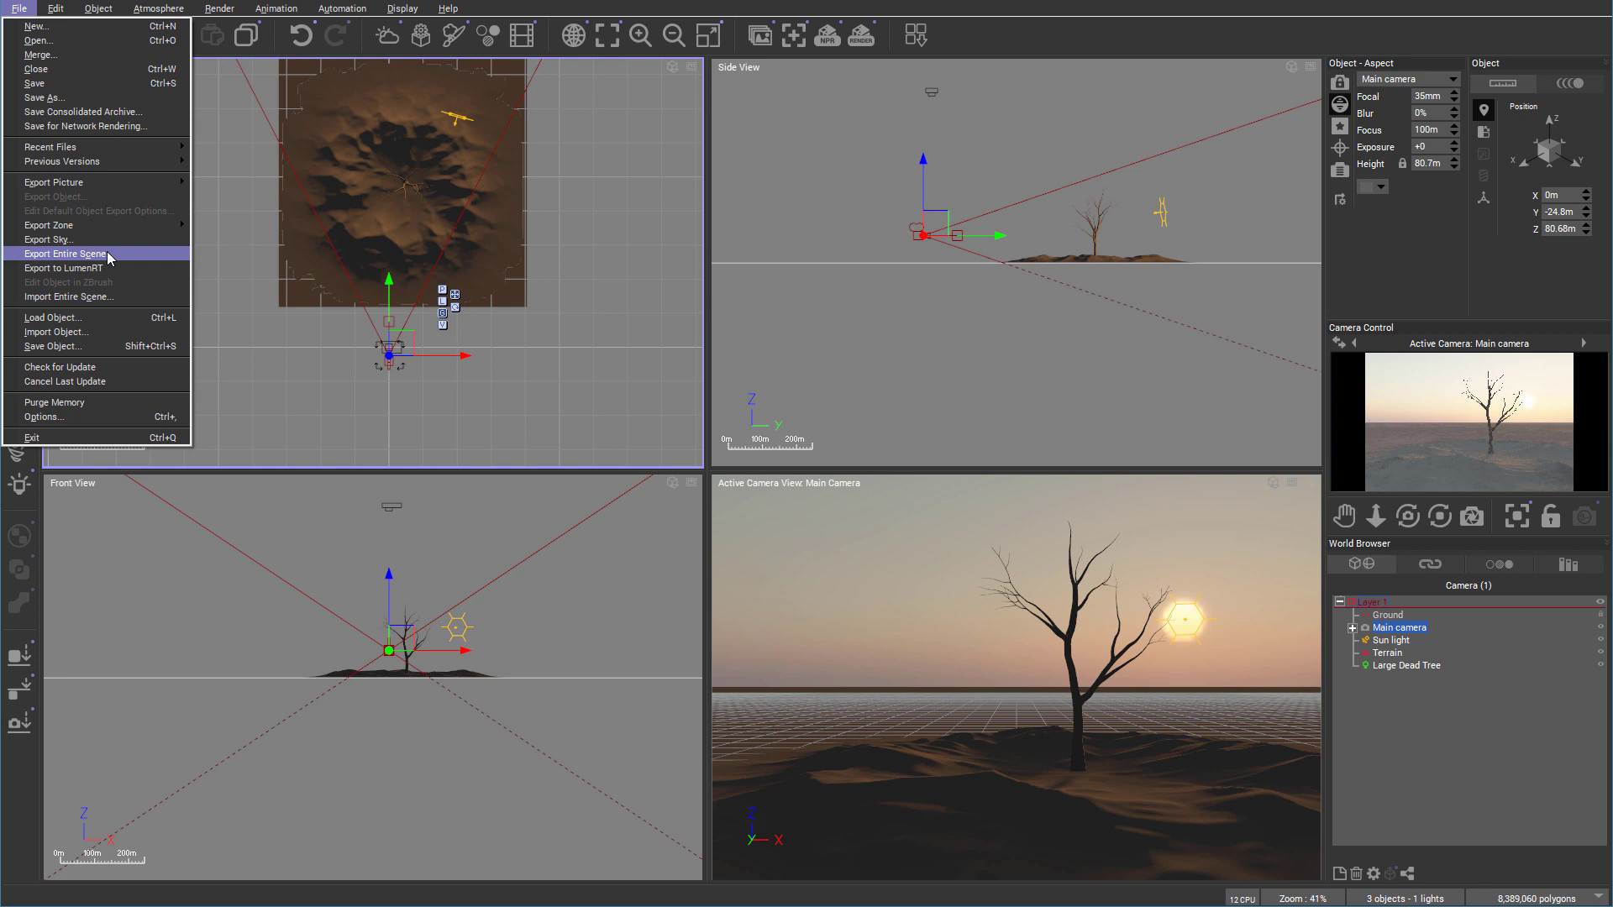
click(109, 255)
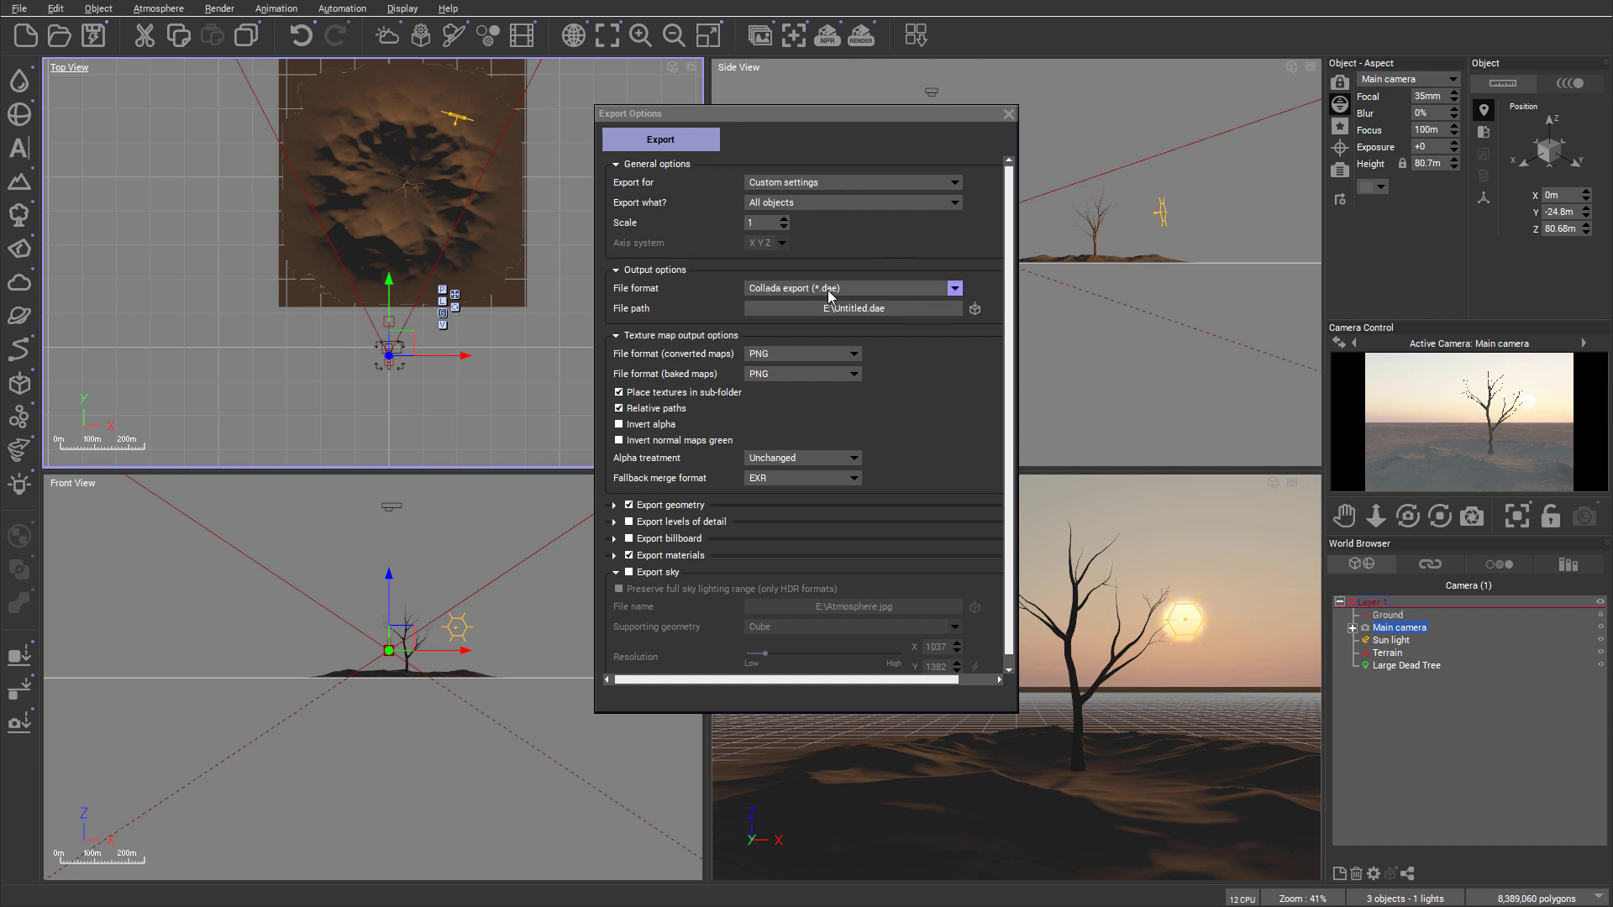
click(954, 289)
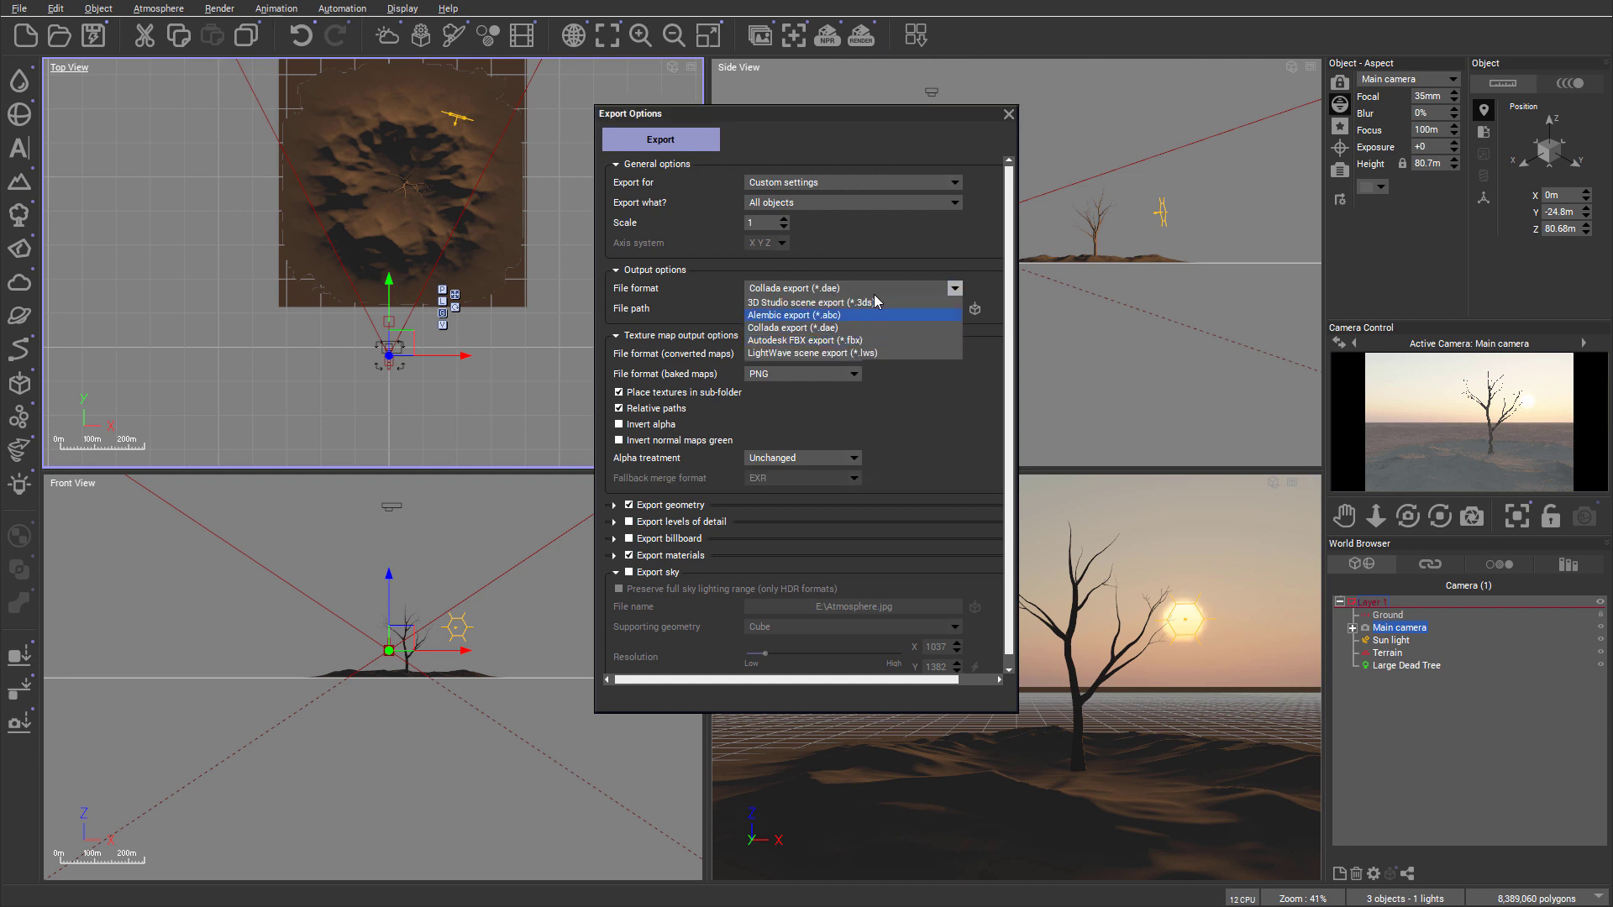
click(990, 269)
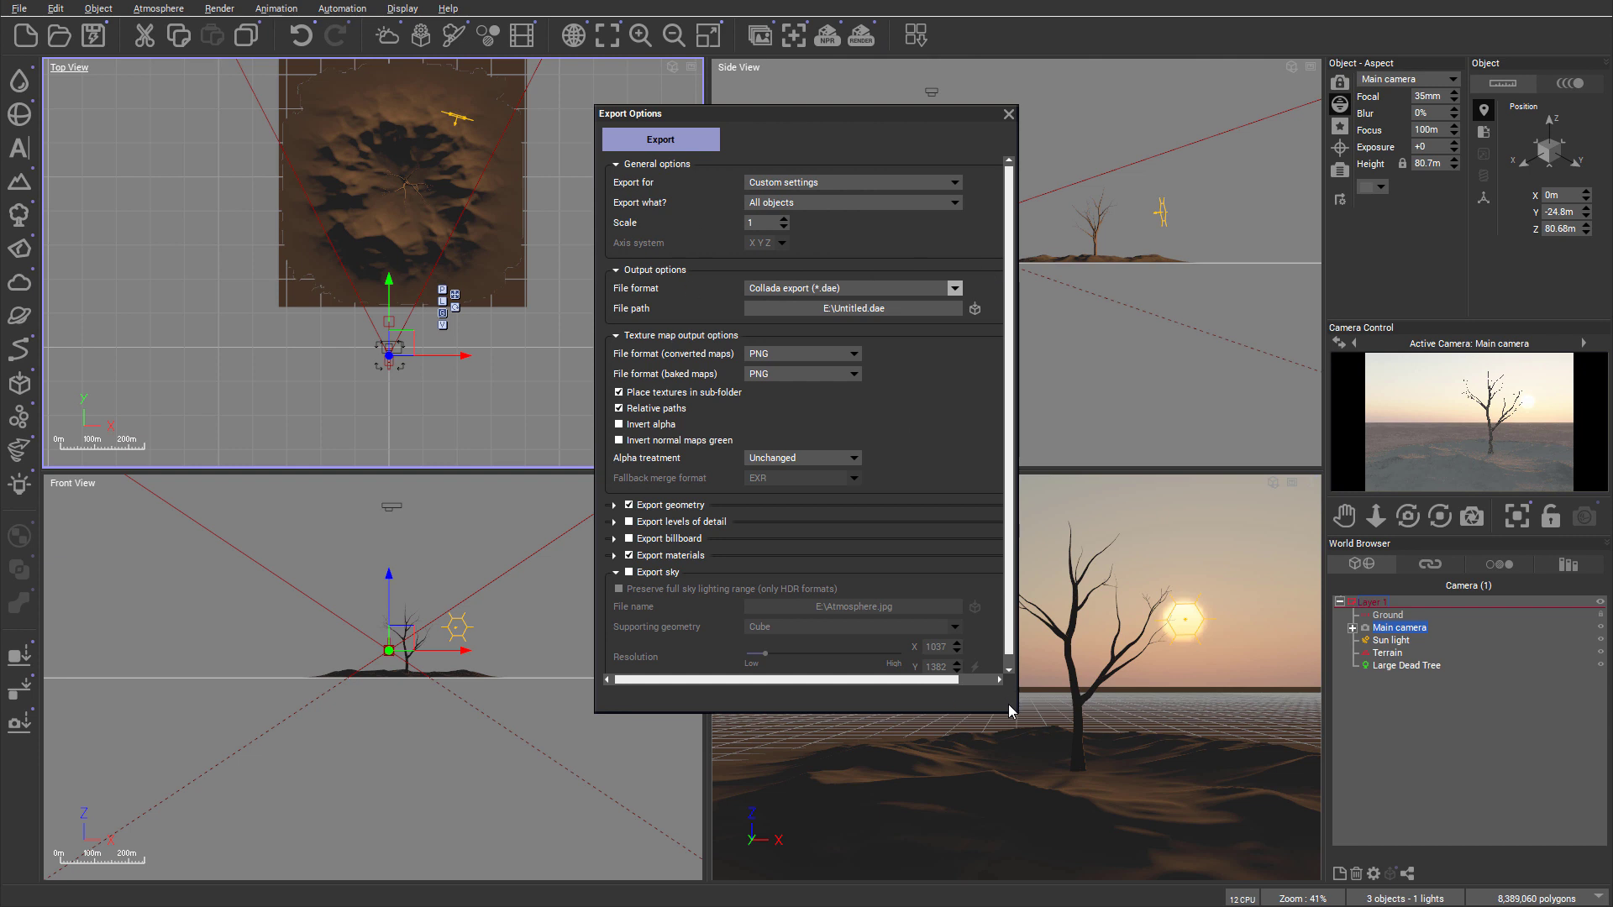
drag(1013, 712, 1013, 832)
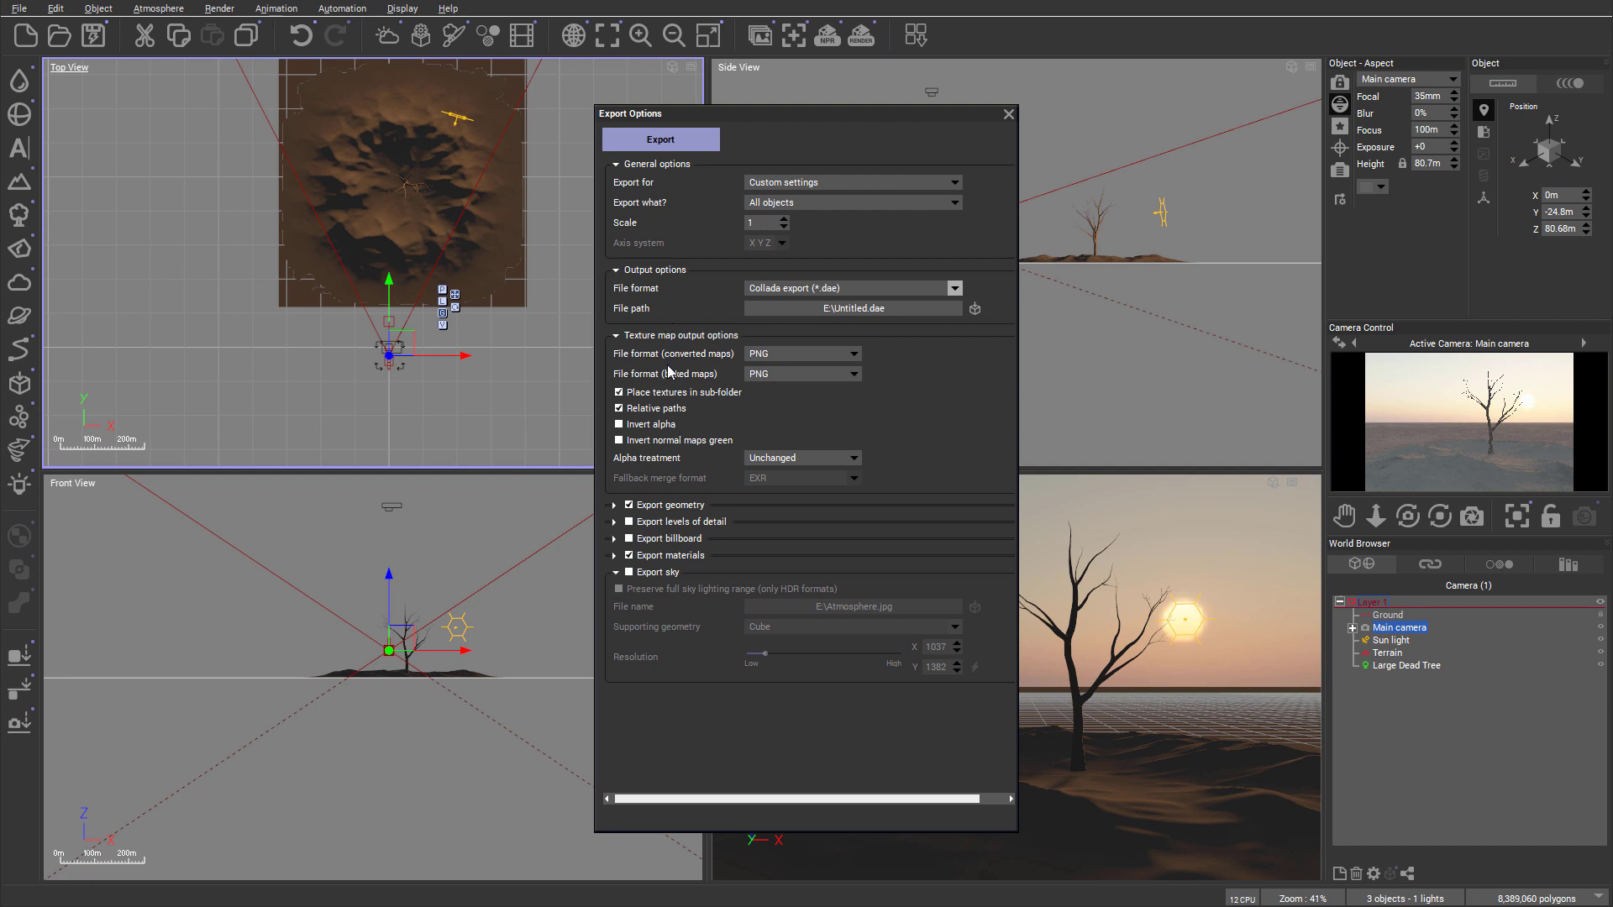
Enable Invert alpha, Export sky and full sky lighting range, with Cube geometry at 2192 × 2923.
click(619, 424)
click(628, 572)
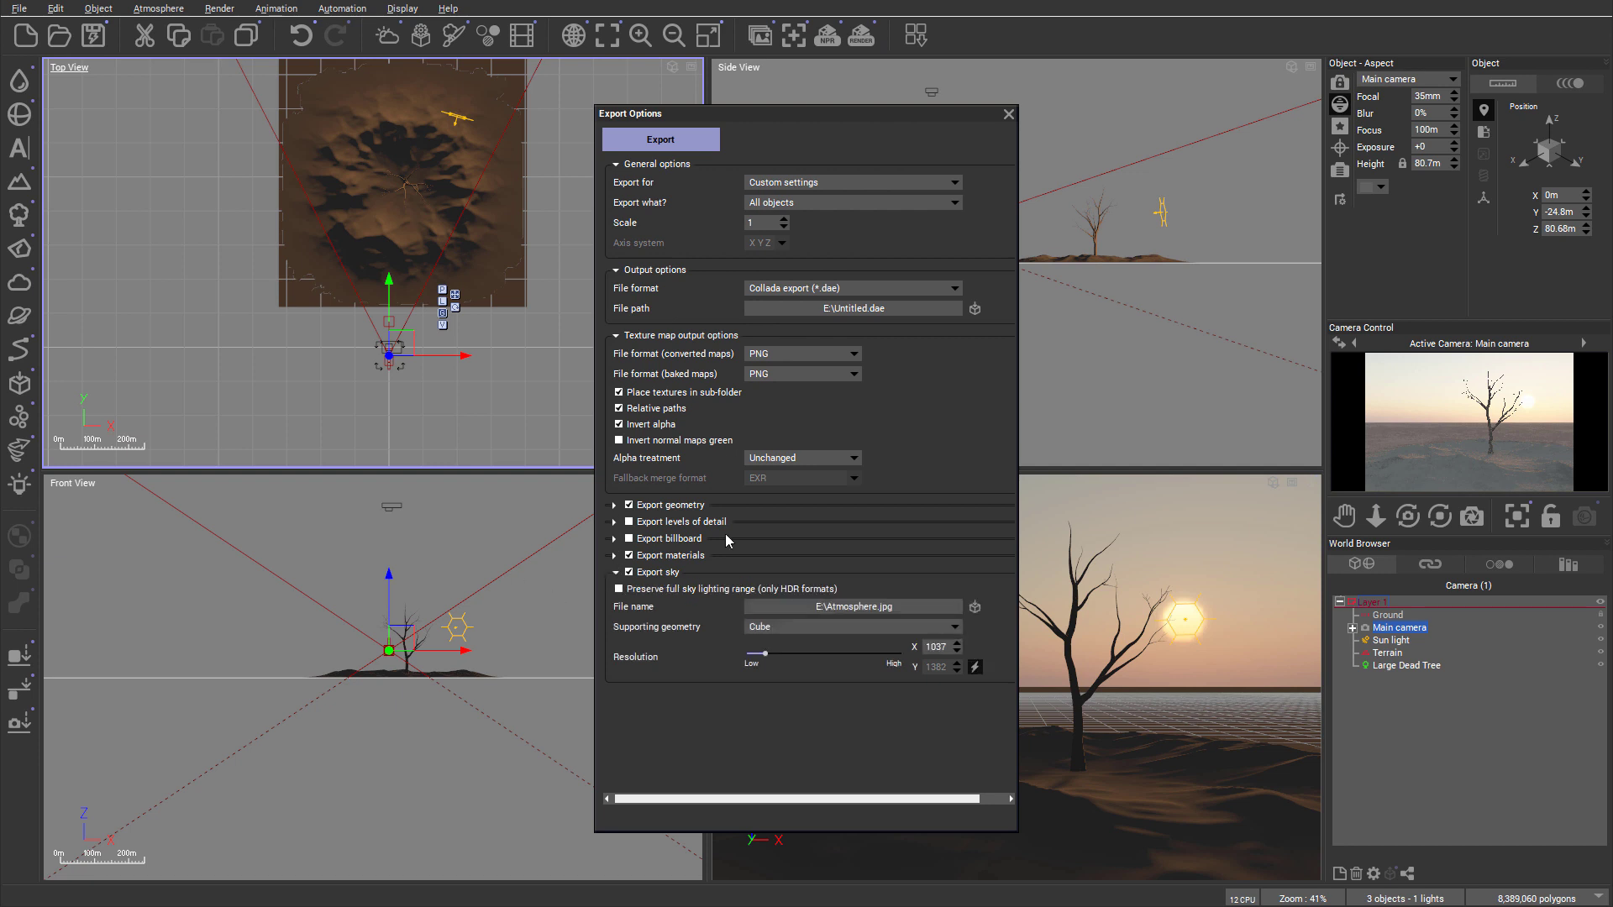
click(663, 591)
click(618, 590)
click(803, 627)
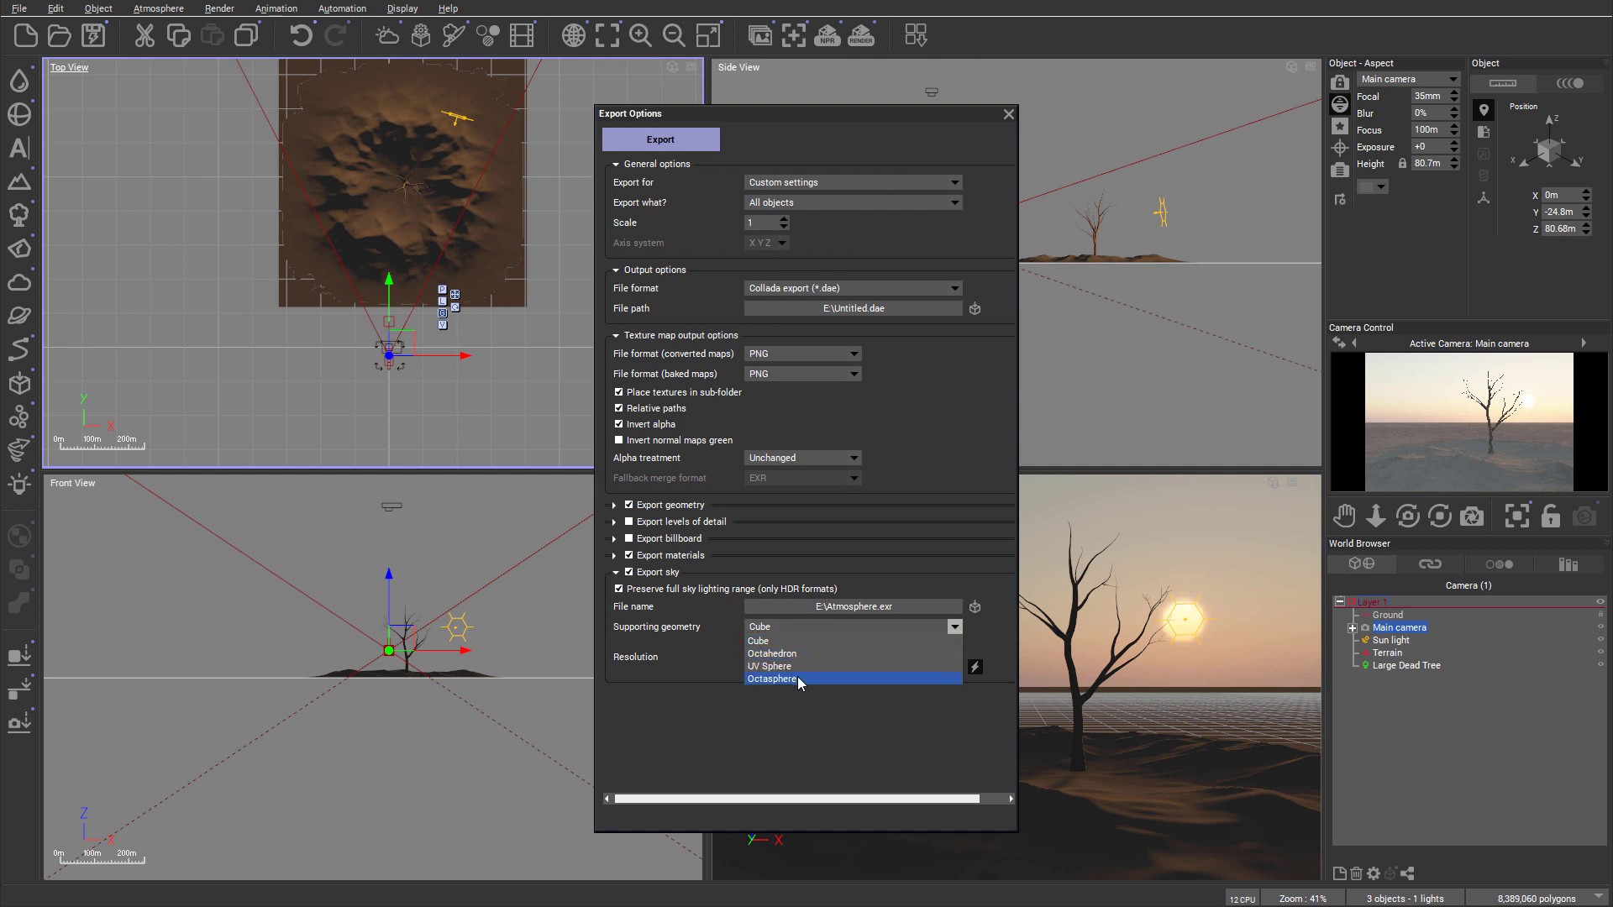
click(997, 590)
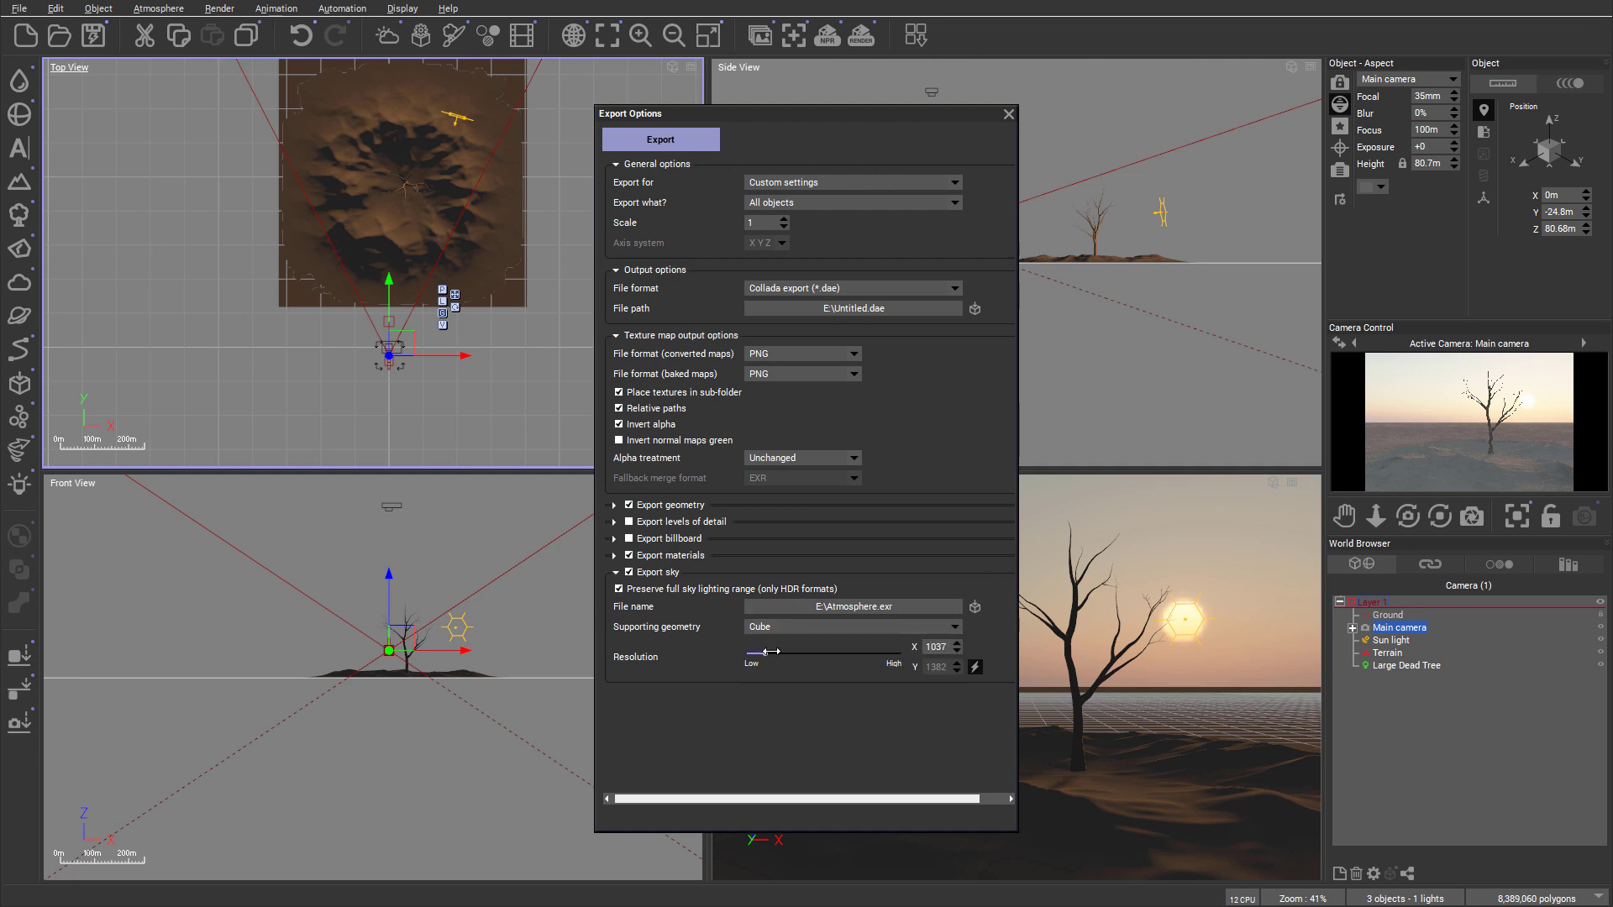
drag(778, 652, 790, 652)
Check the billboard, levels of detail and geometry export sections, leaving them unchanged.
click(617, 539)
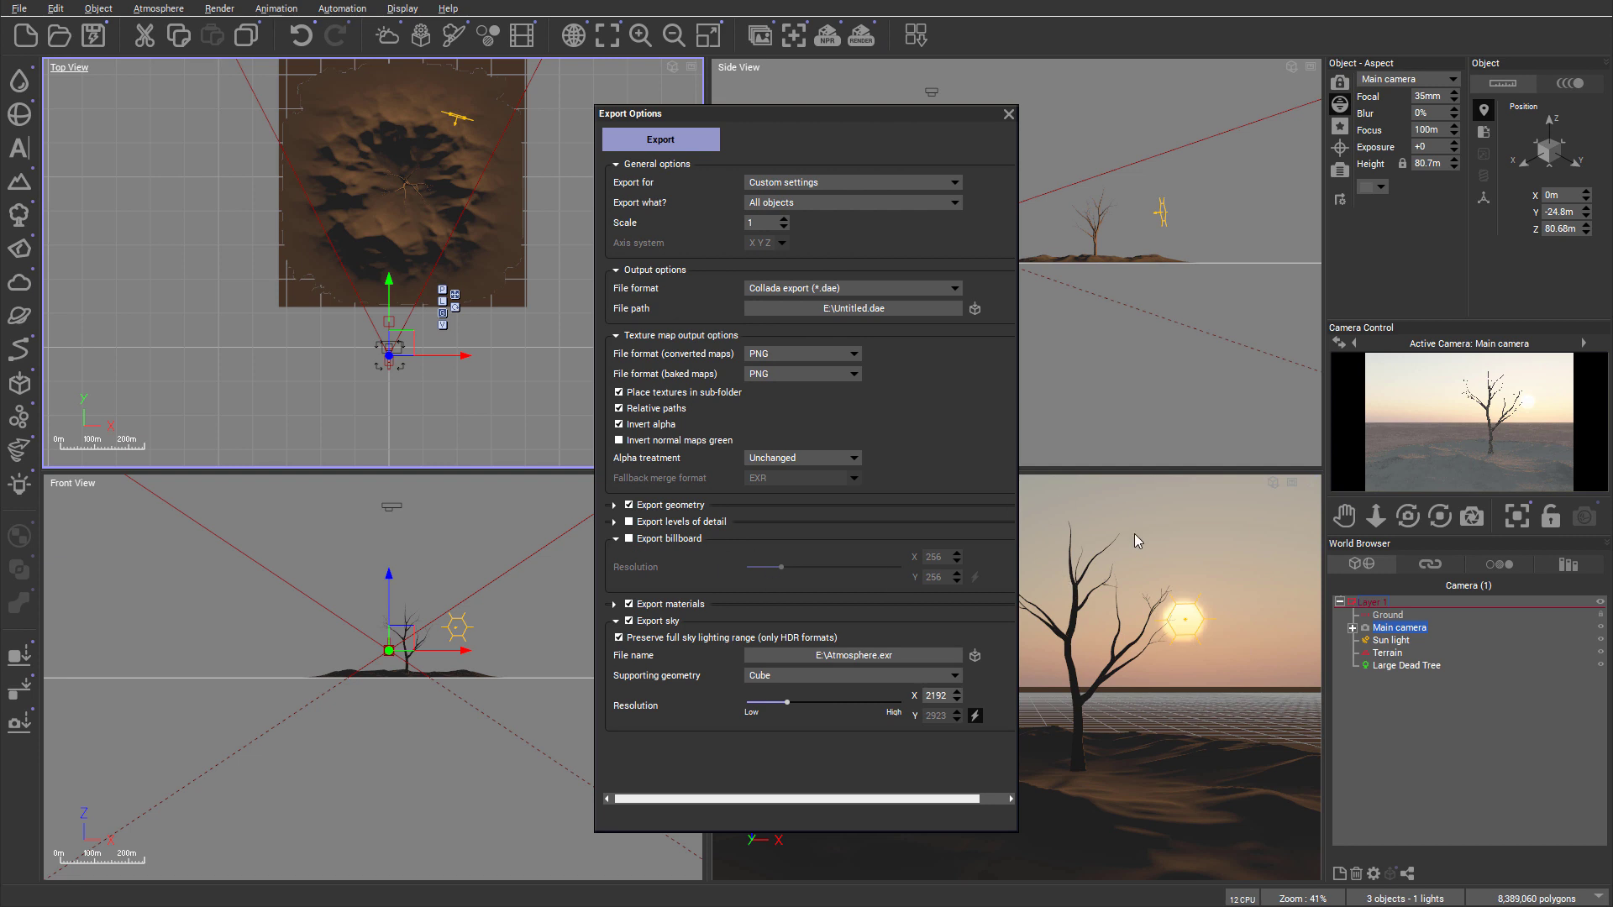
click(614, 521)
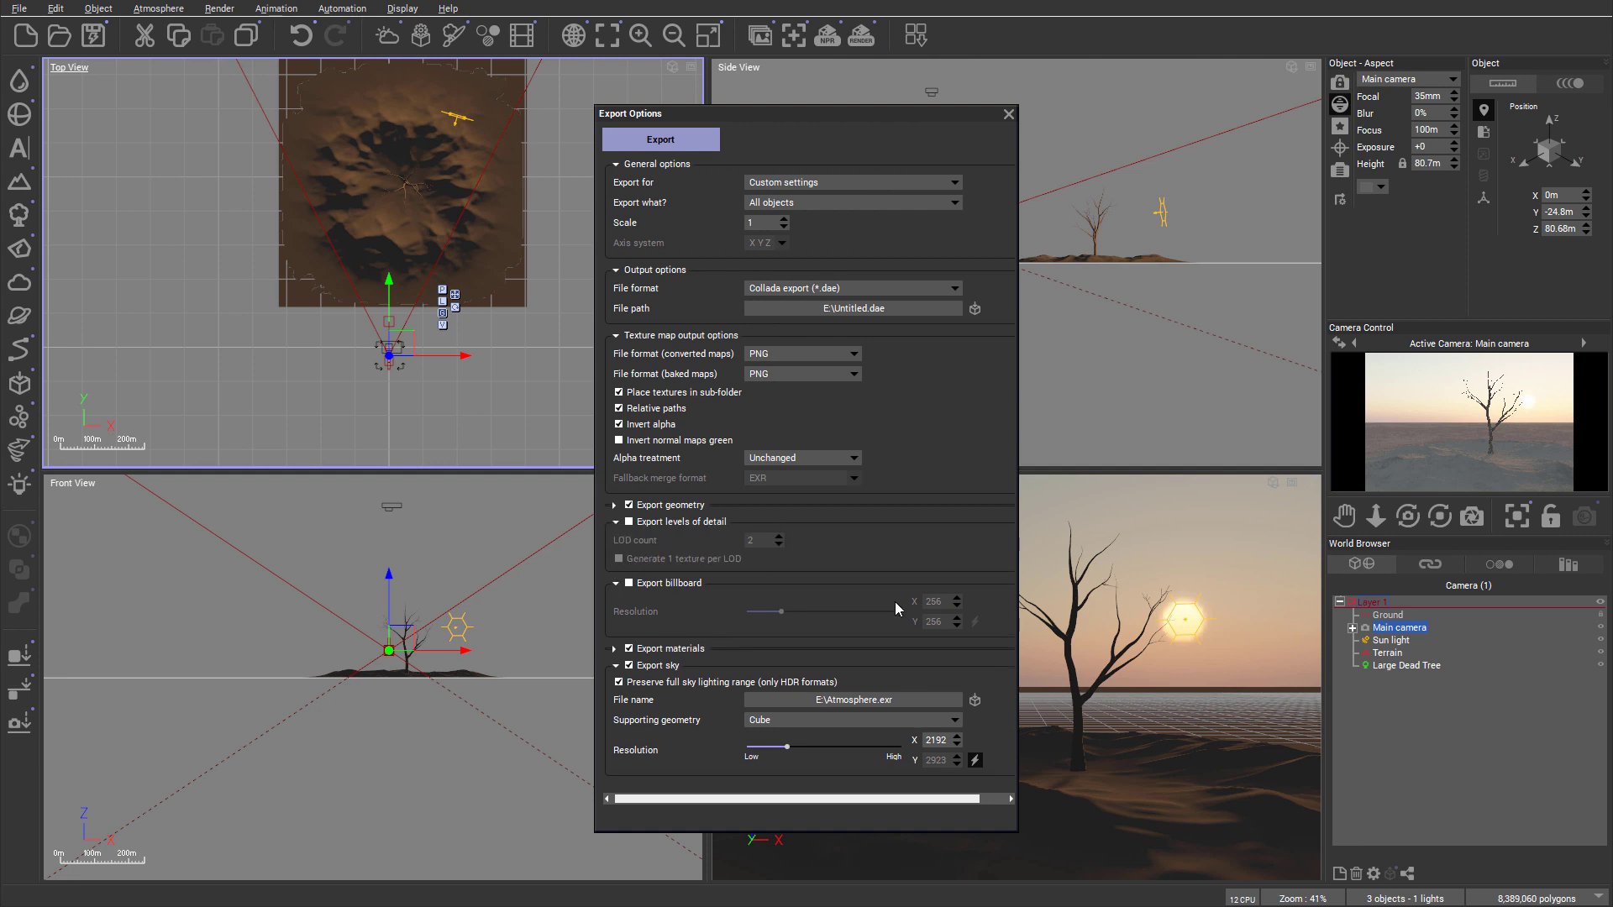
click(616, 522)
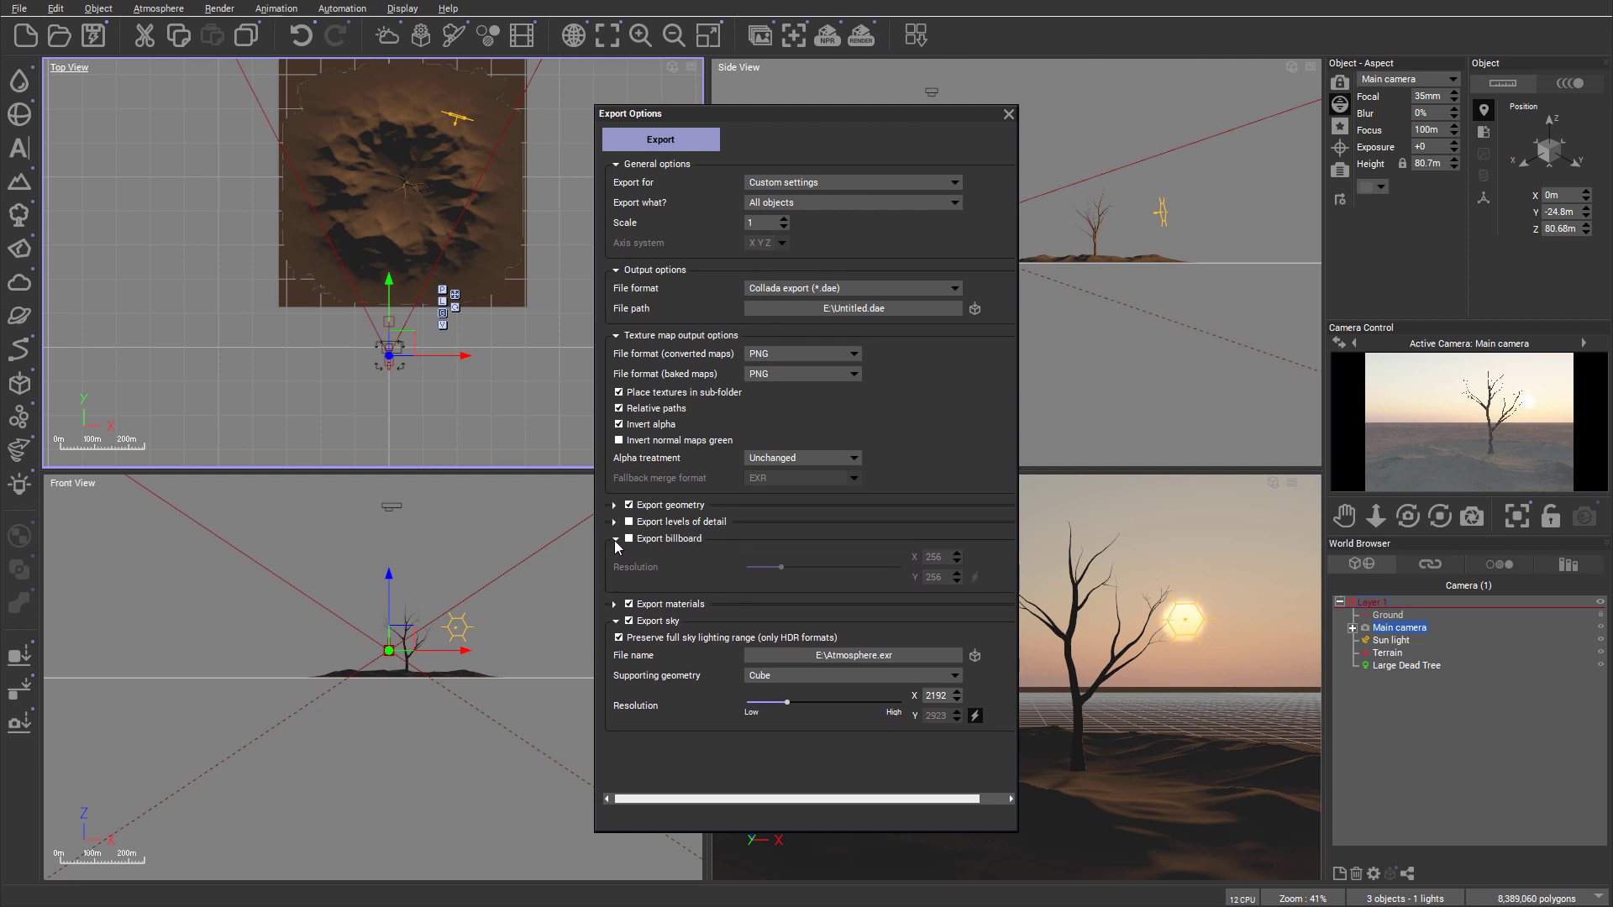
click(615, 541)
click(614, 505)
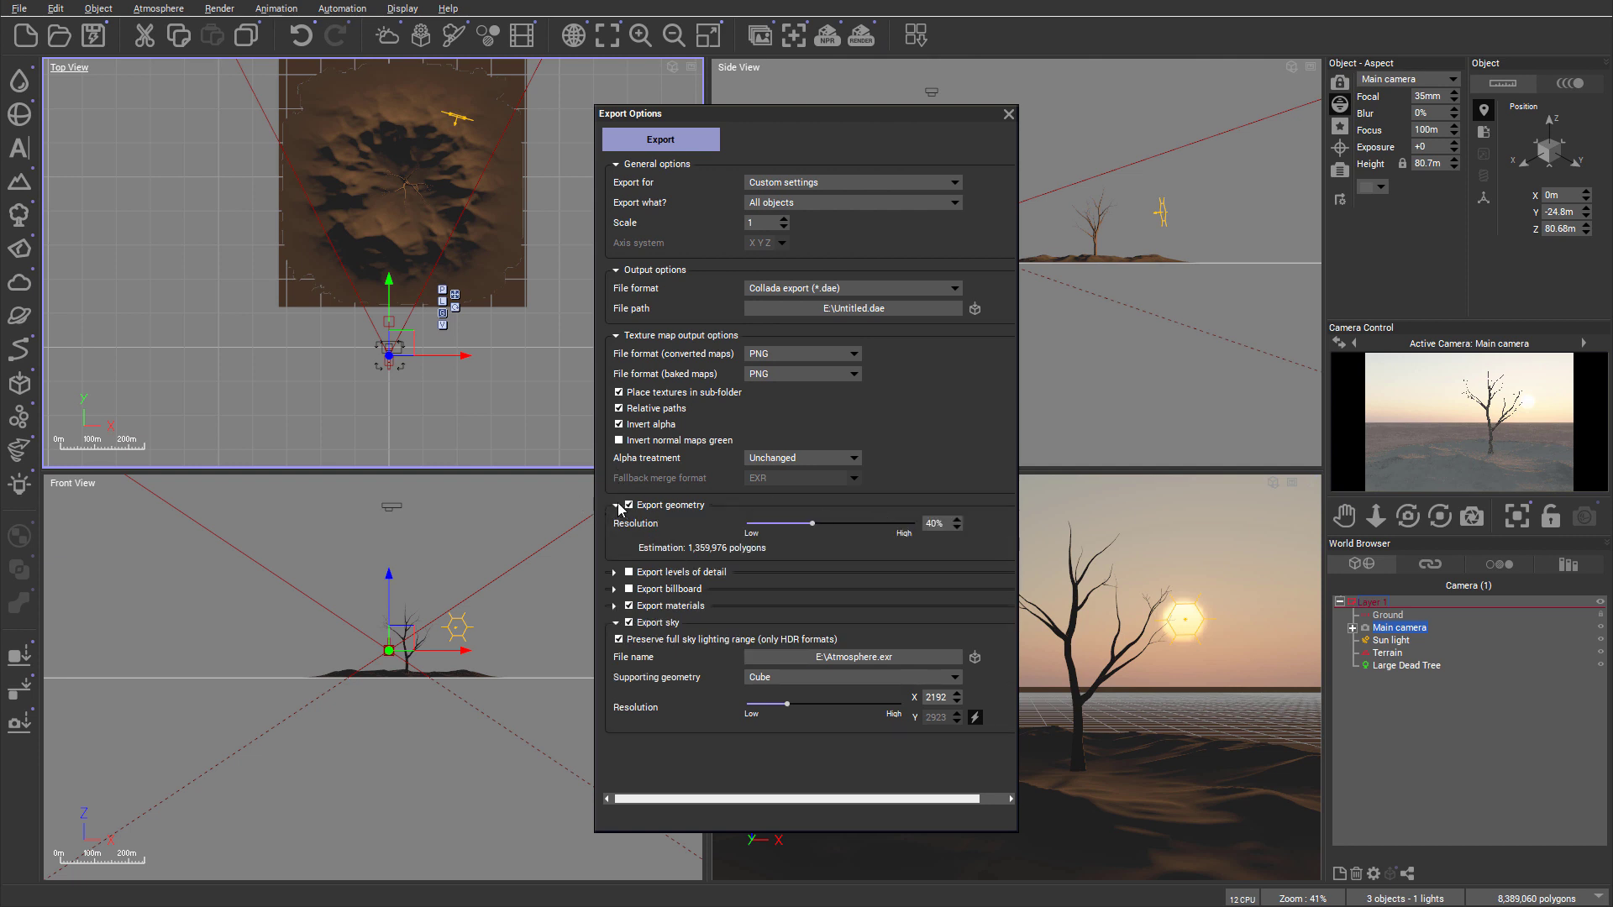
click(614, 505)
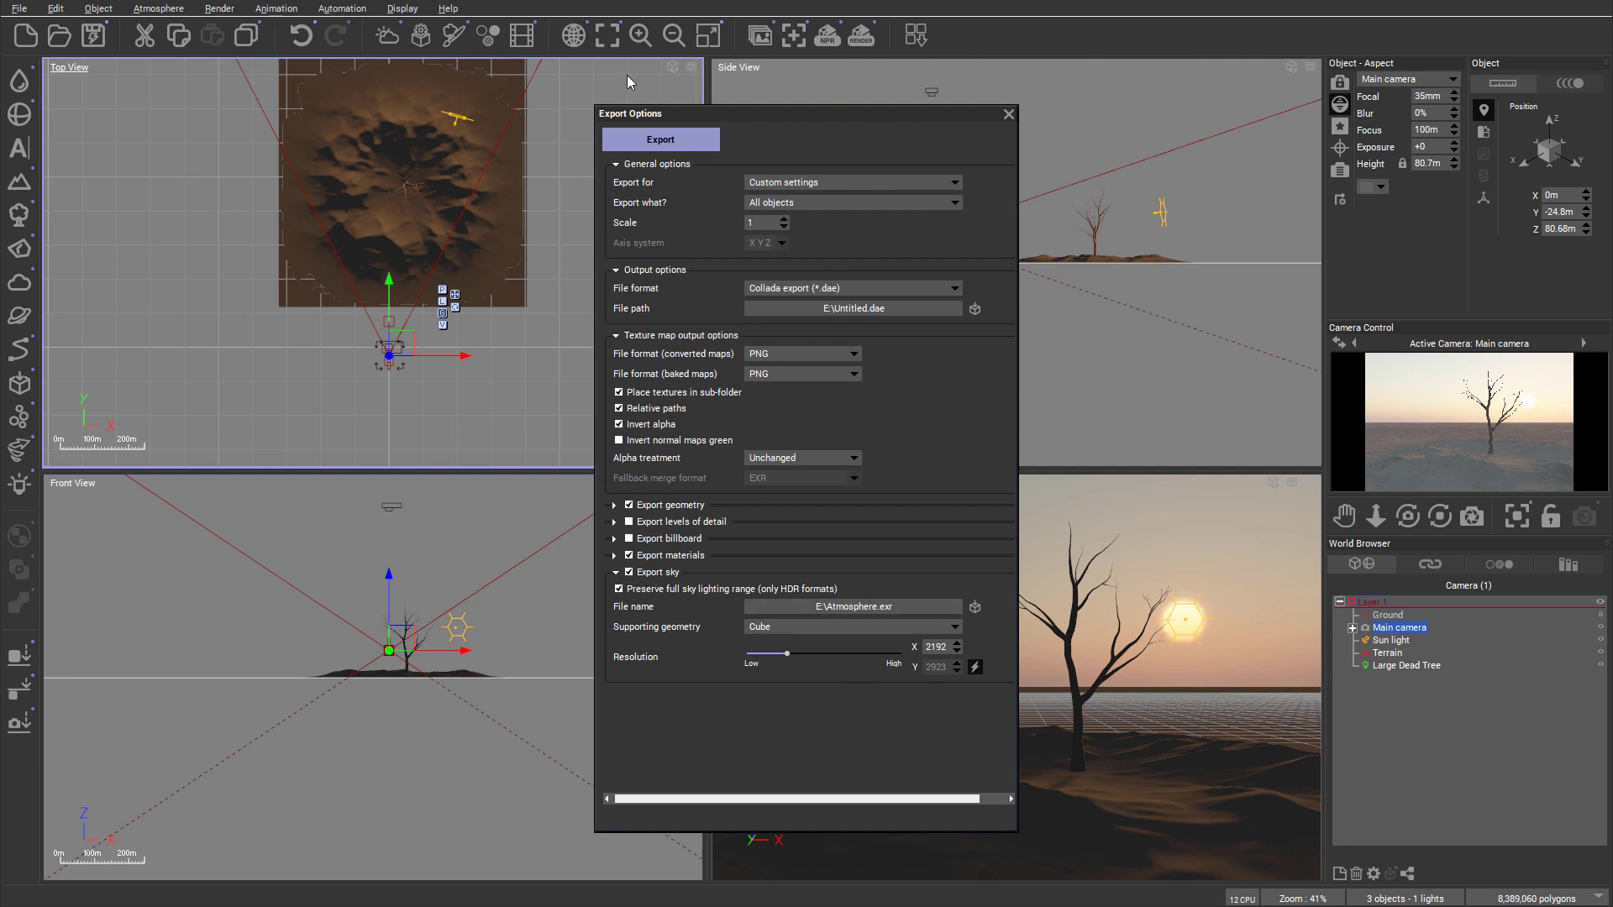
Run the Collada export, overwriting the existing Untitled.dae and Atmosphere.exr.
click(677, 145)
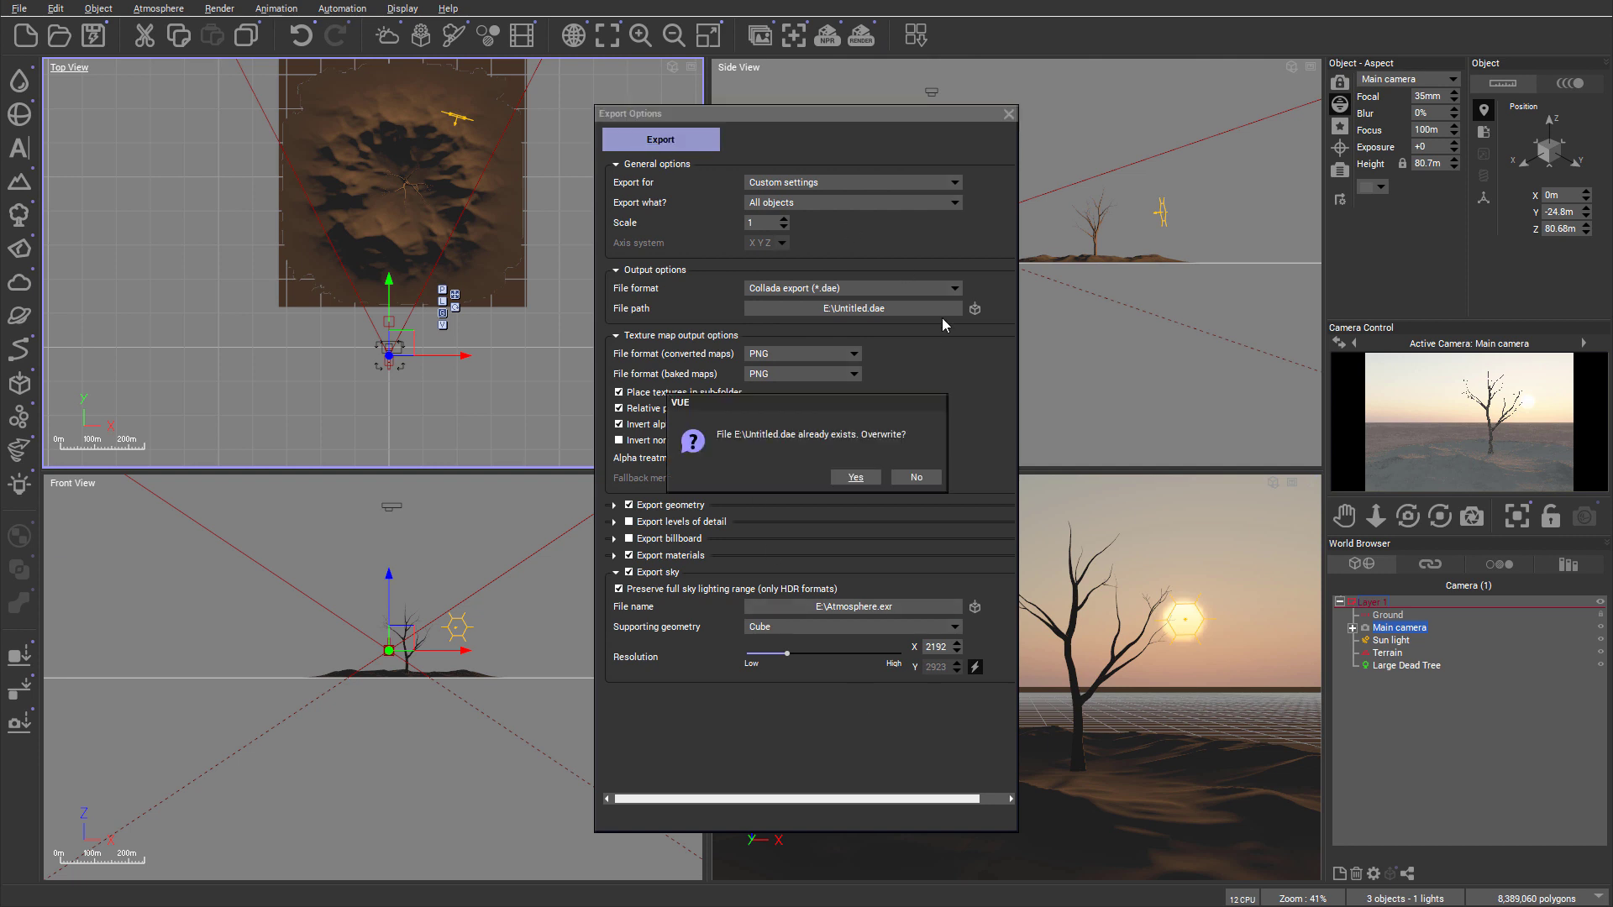
click(854, 477)
click(874, 478)
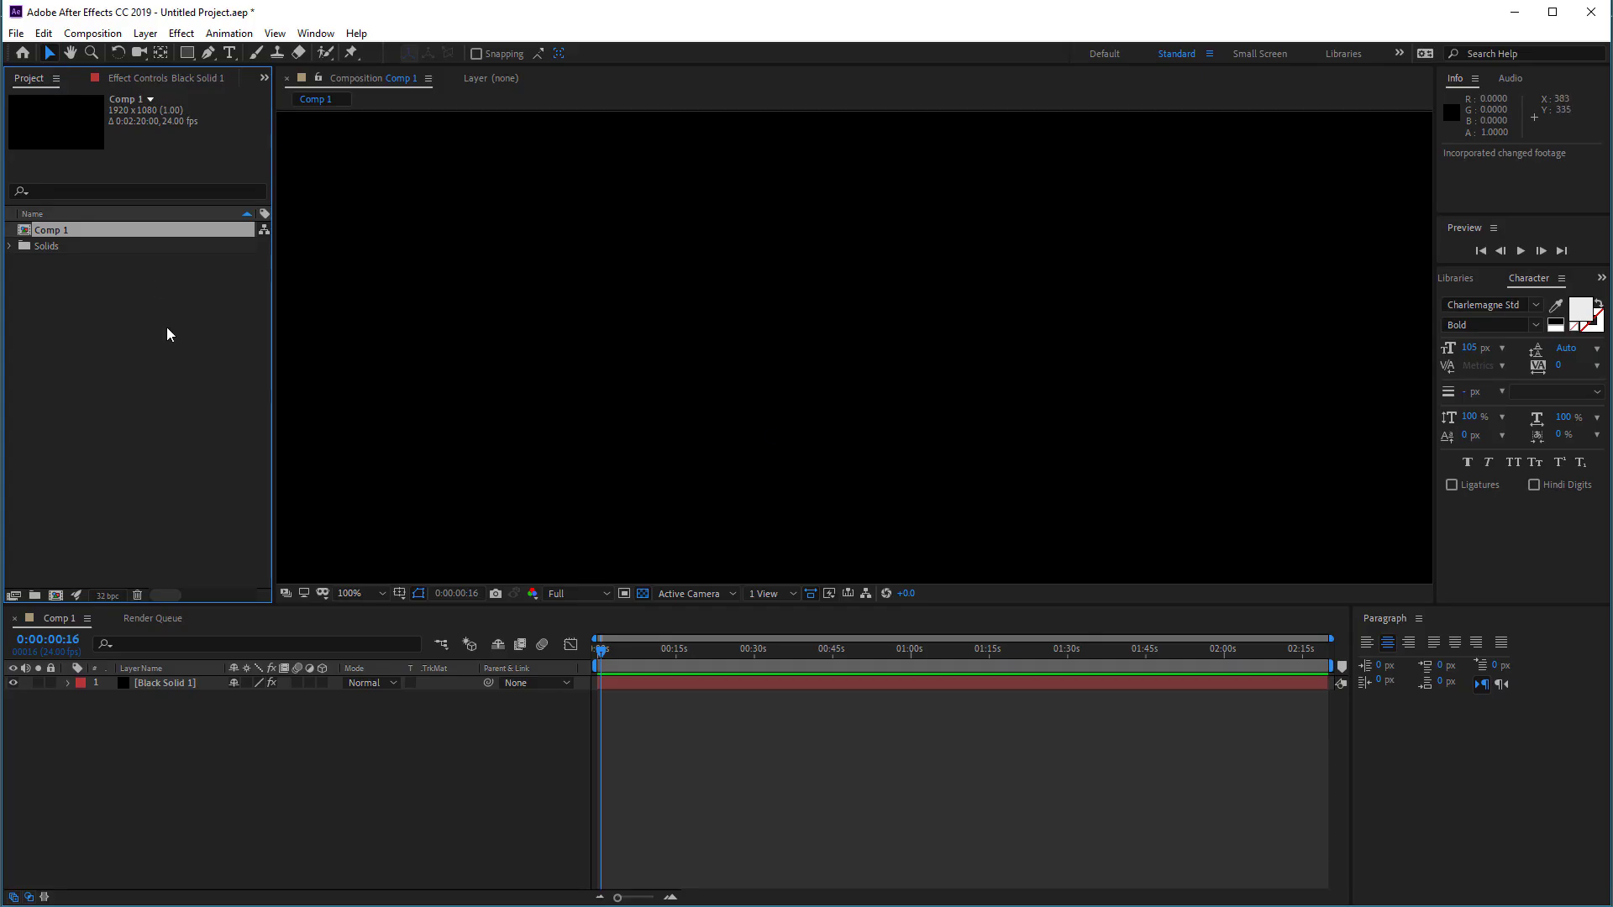
Create a new MAXON CINEMA 4D File from the After Effects File > New menu.
click(15, 34)
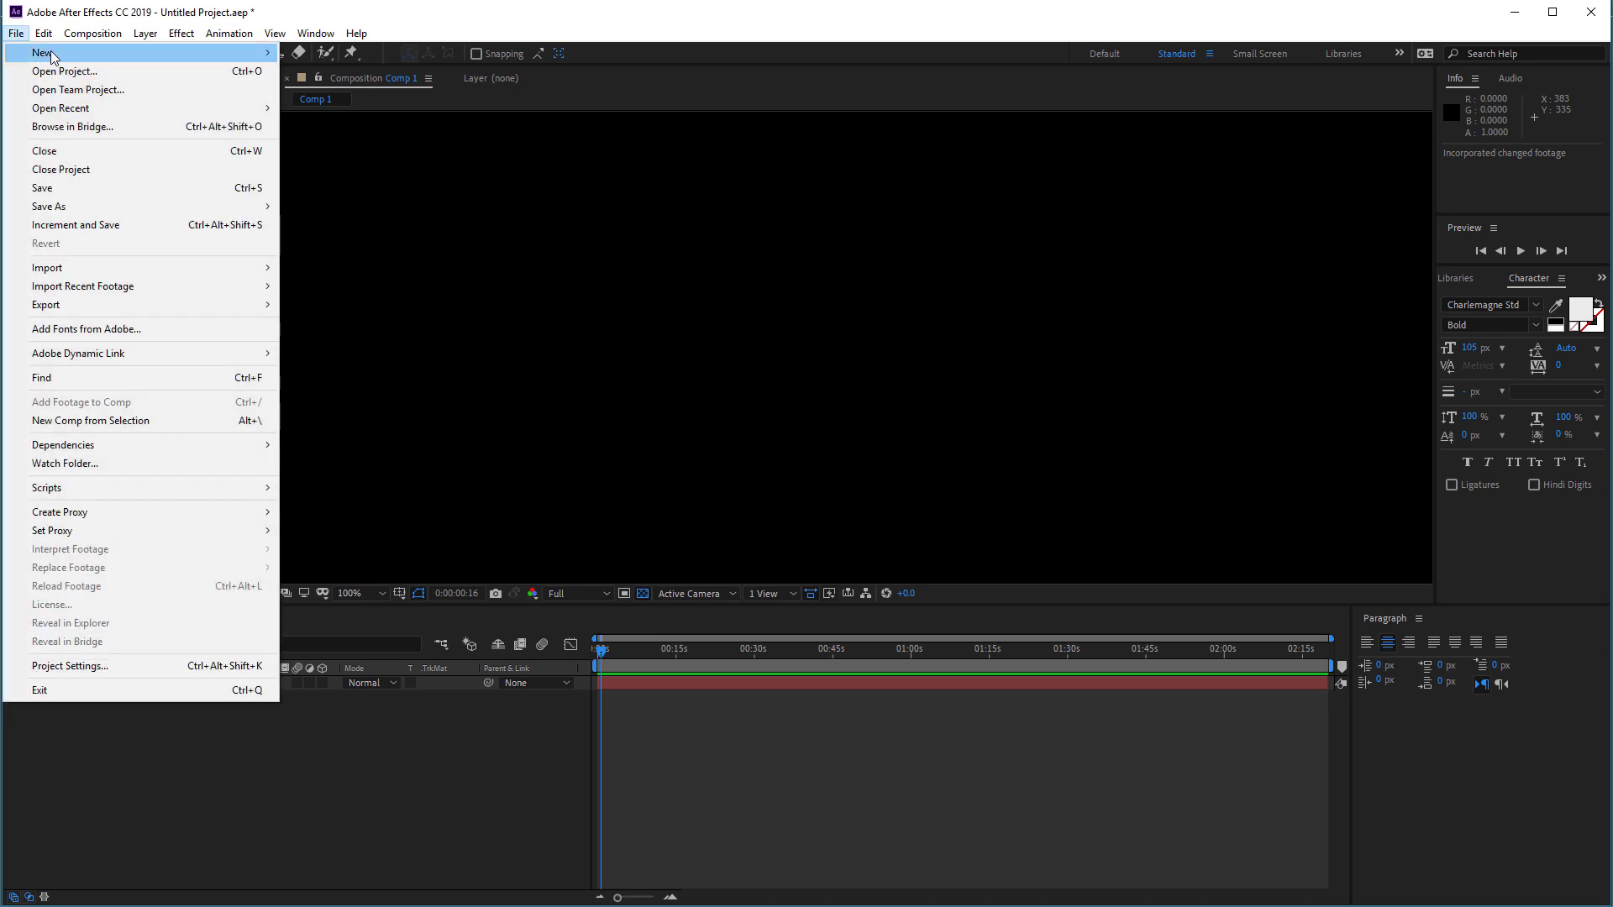
mouse_move(134, 52)
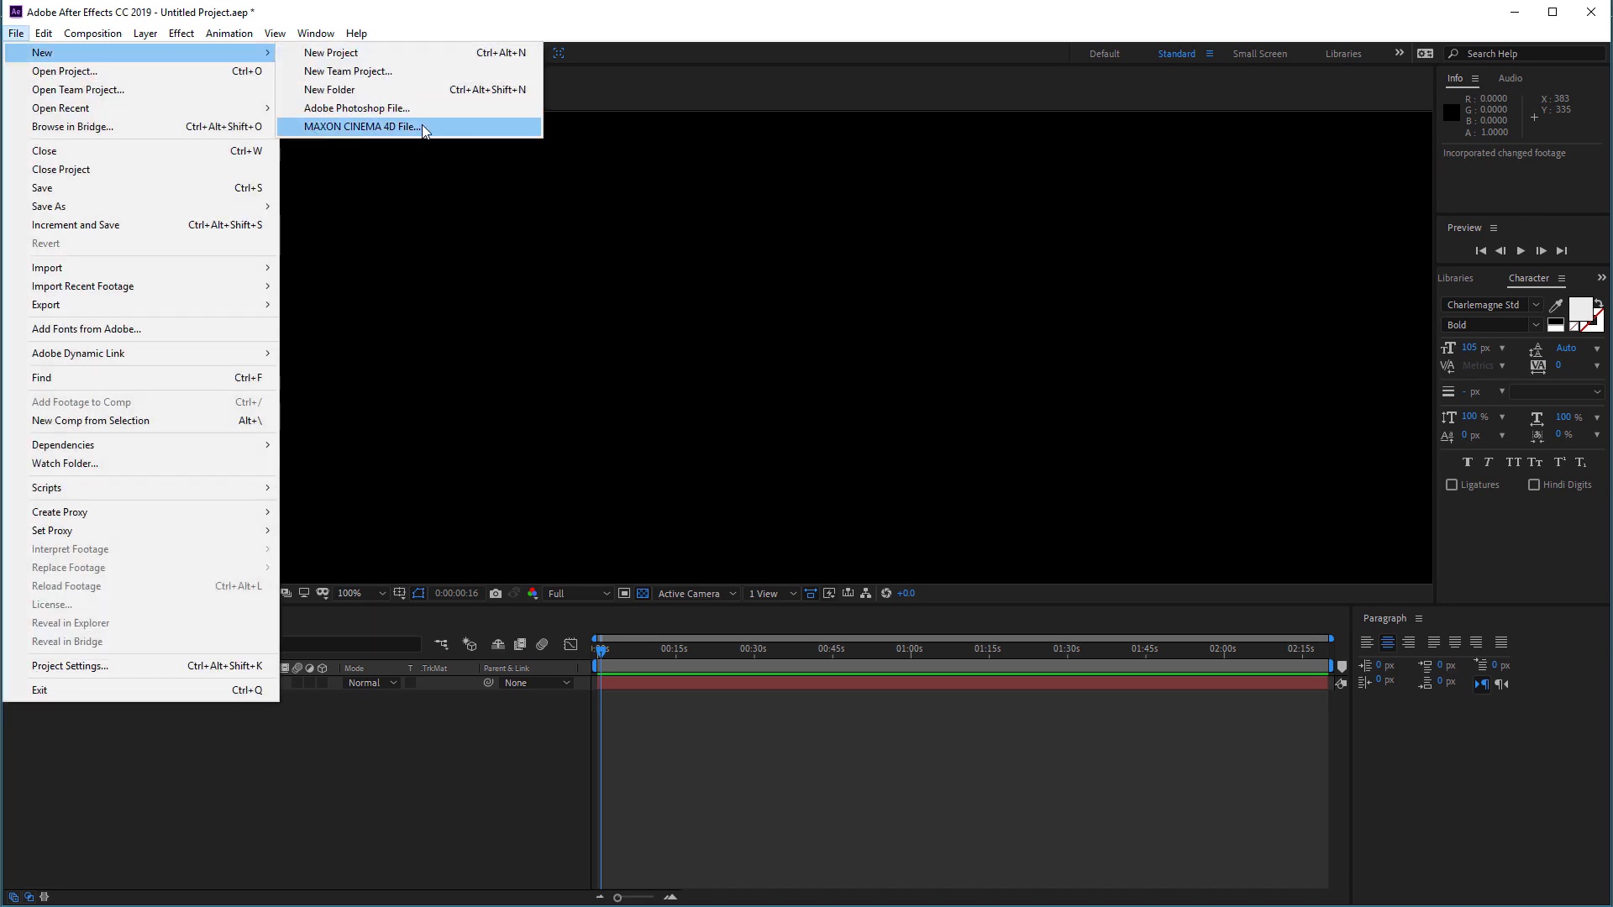
key(Escape)
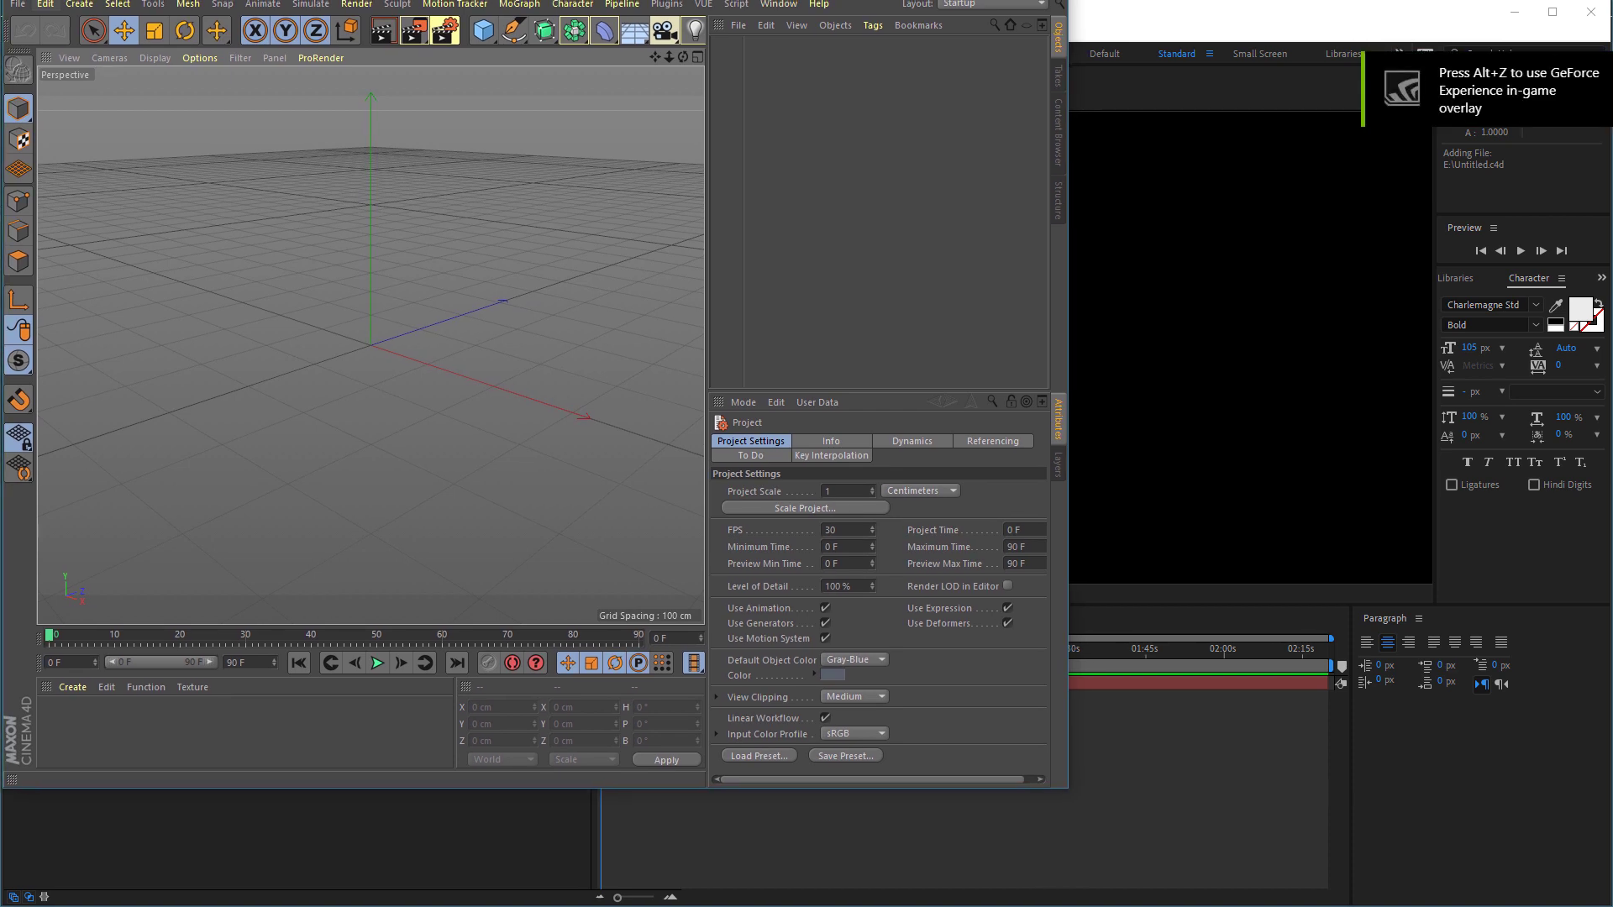
Enlarge the Cinema 4D window and open Untitled.dae with default COLLADA 1.4 import options.
drag(1068, 788, 1546, 899)
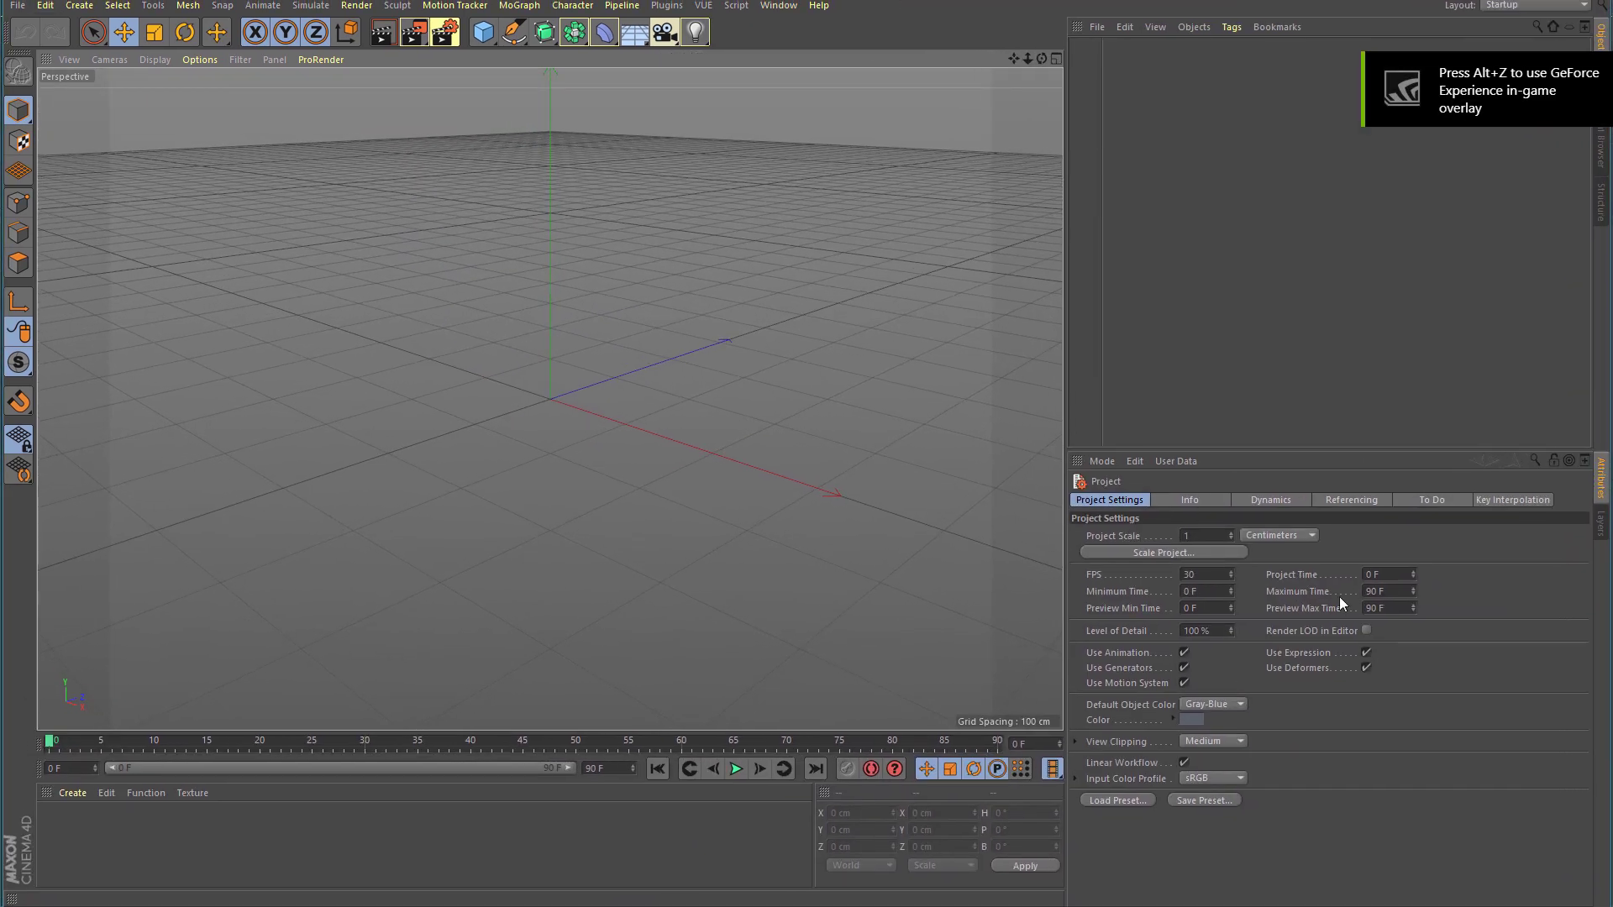
click(17, 7)
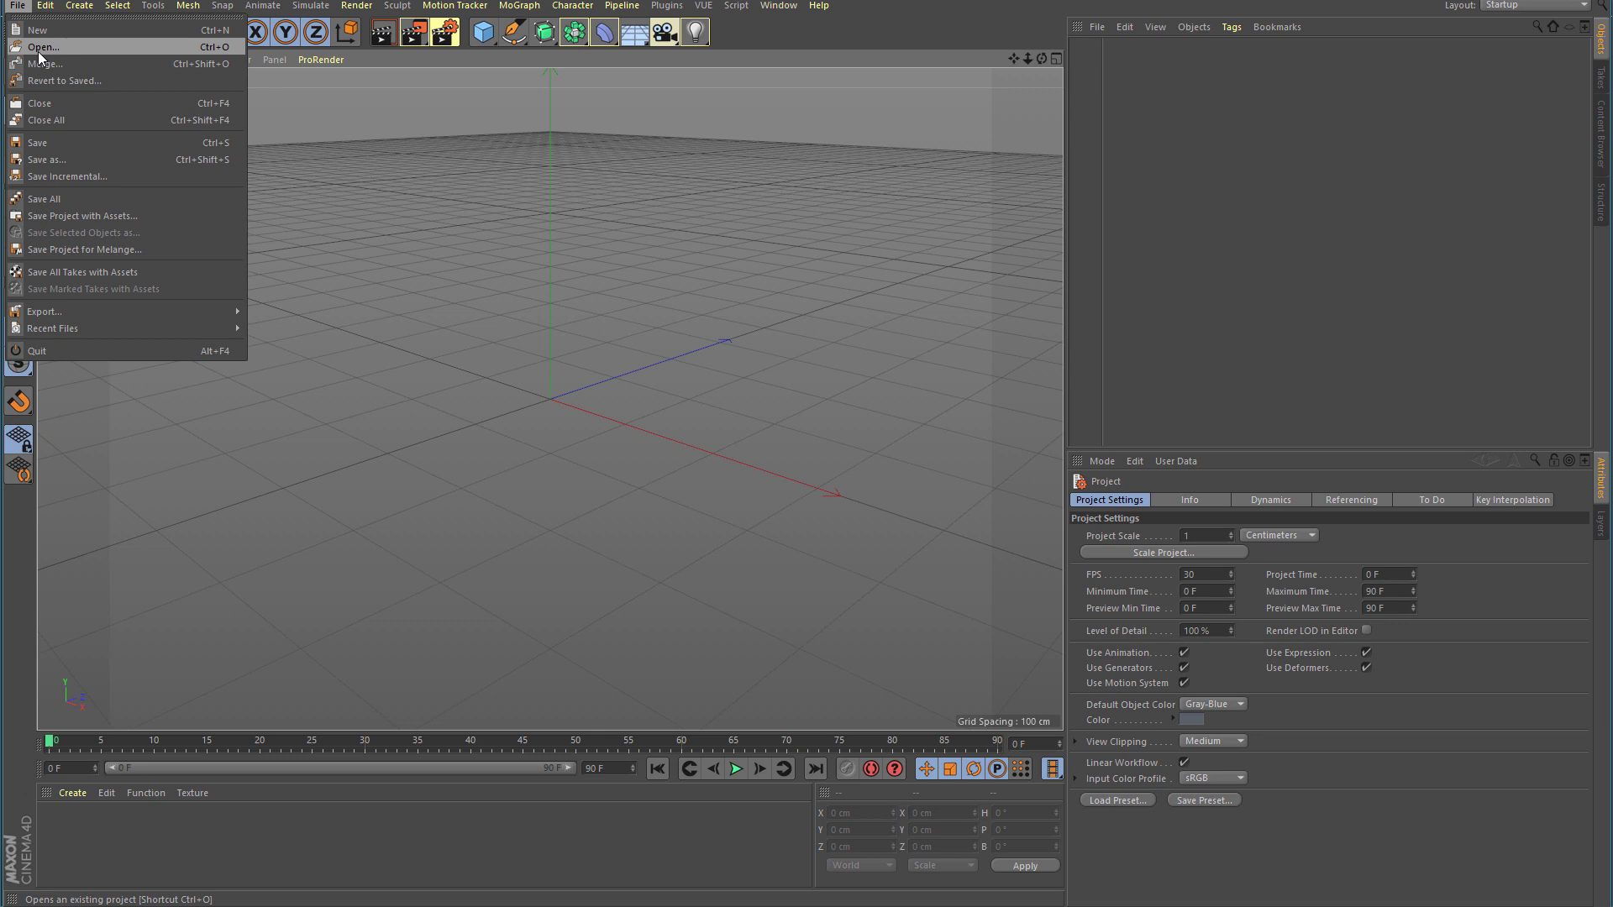
mouse_move(106, 328)
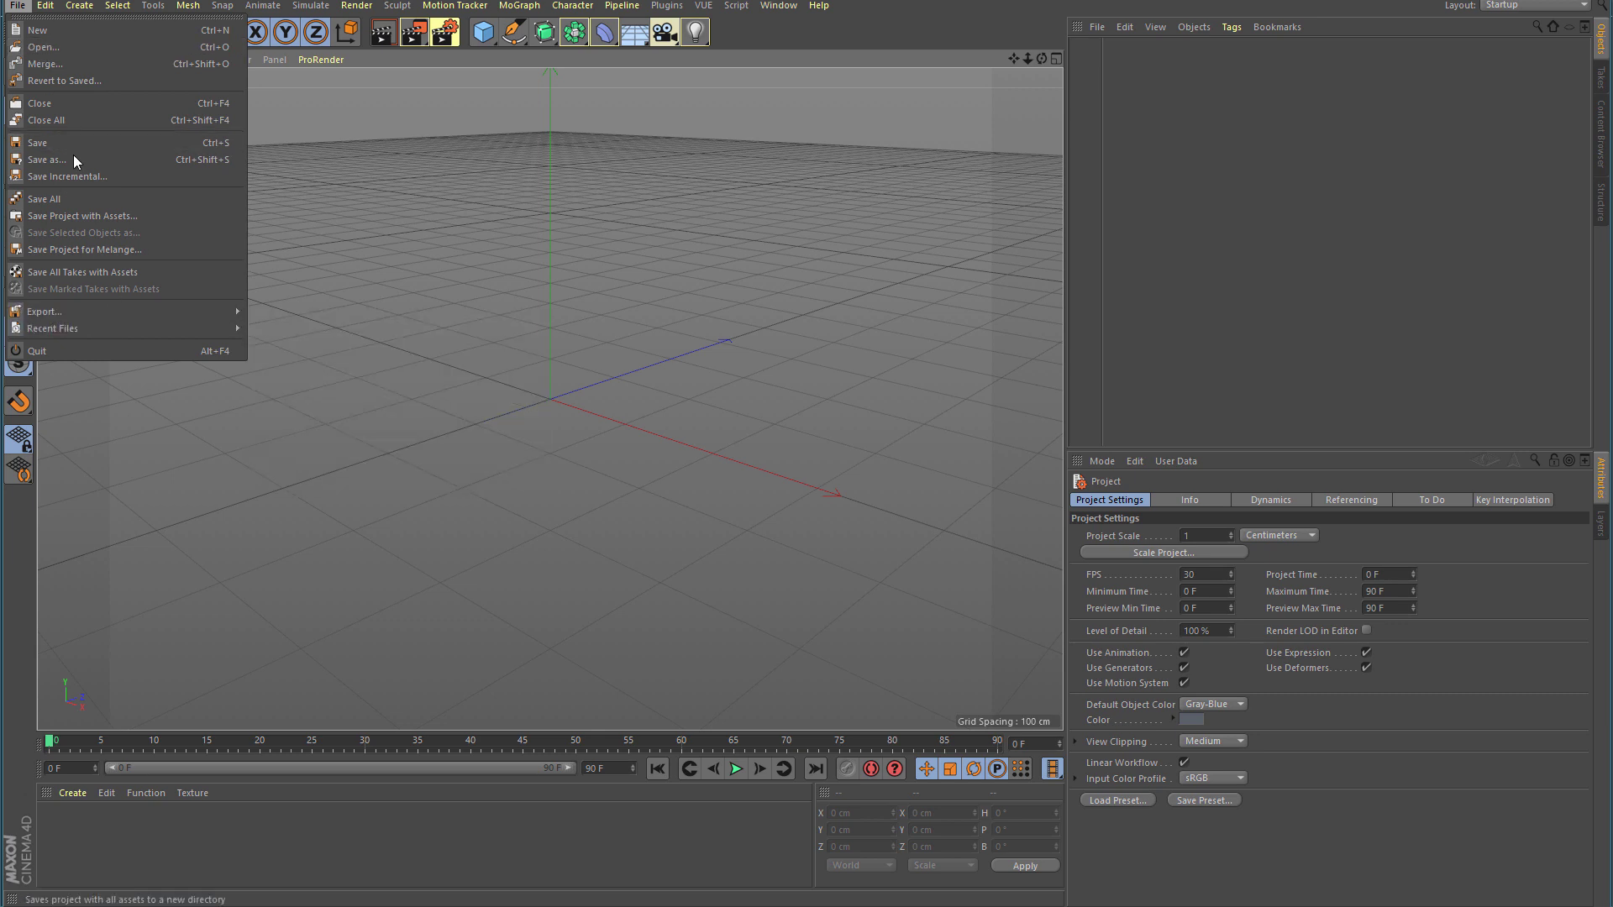
click(63, 46)
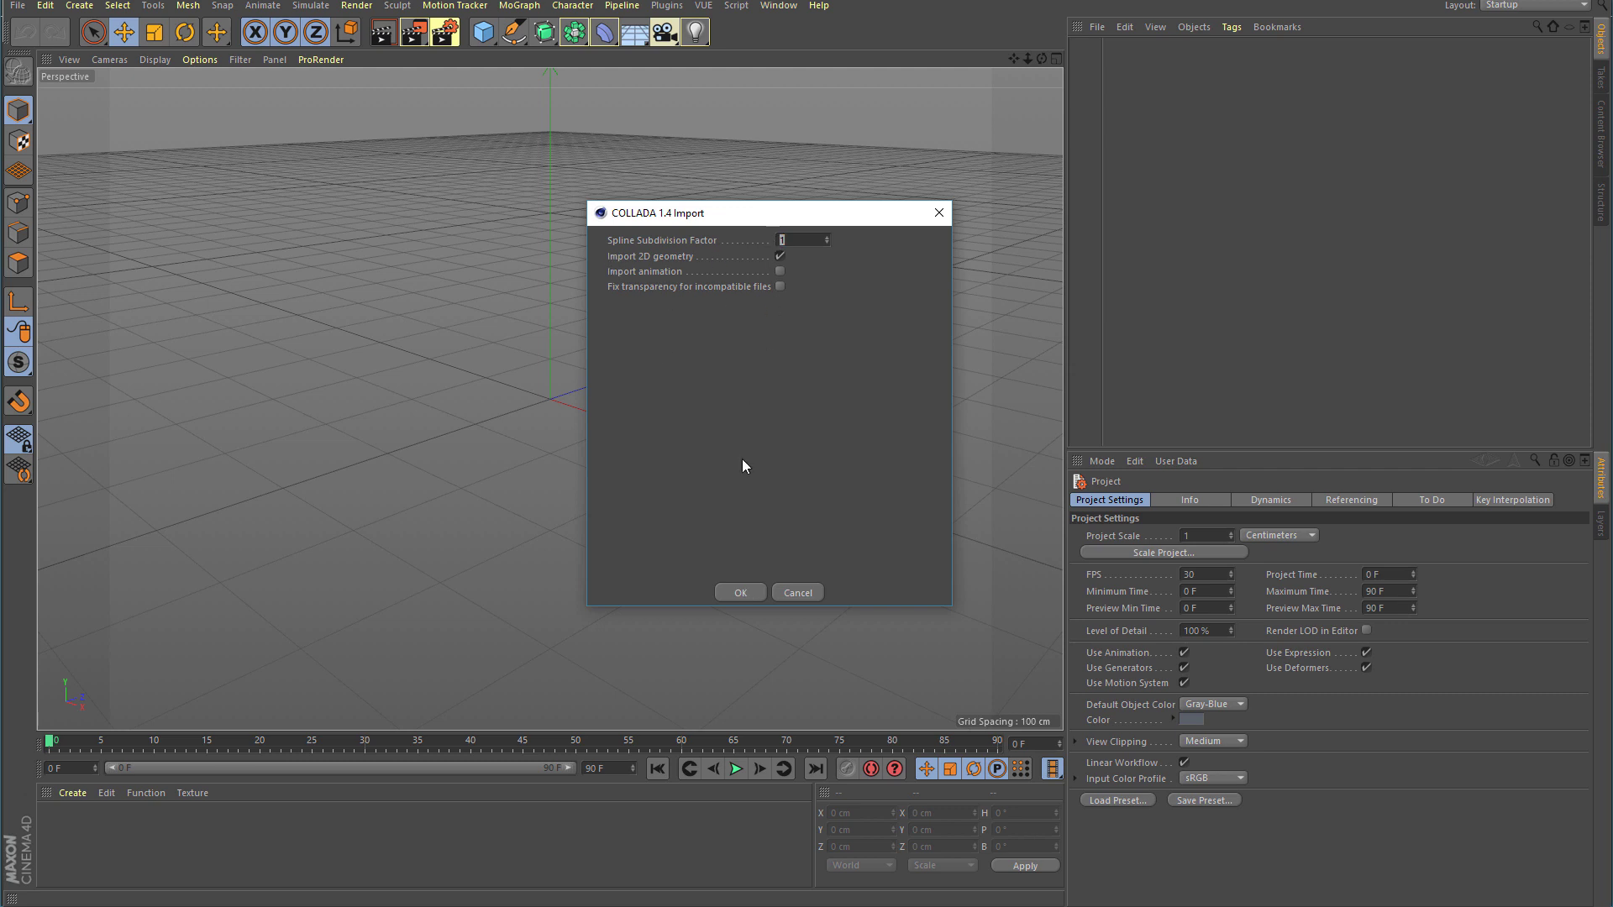
click(745, 590)
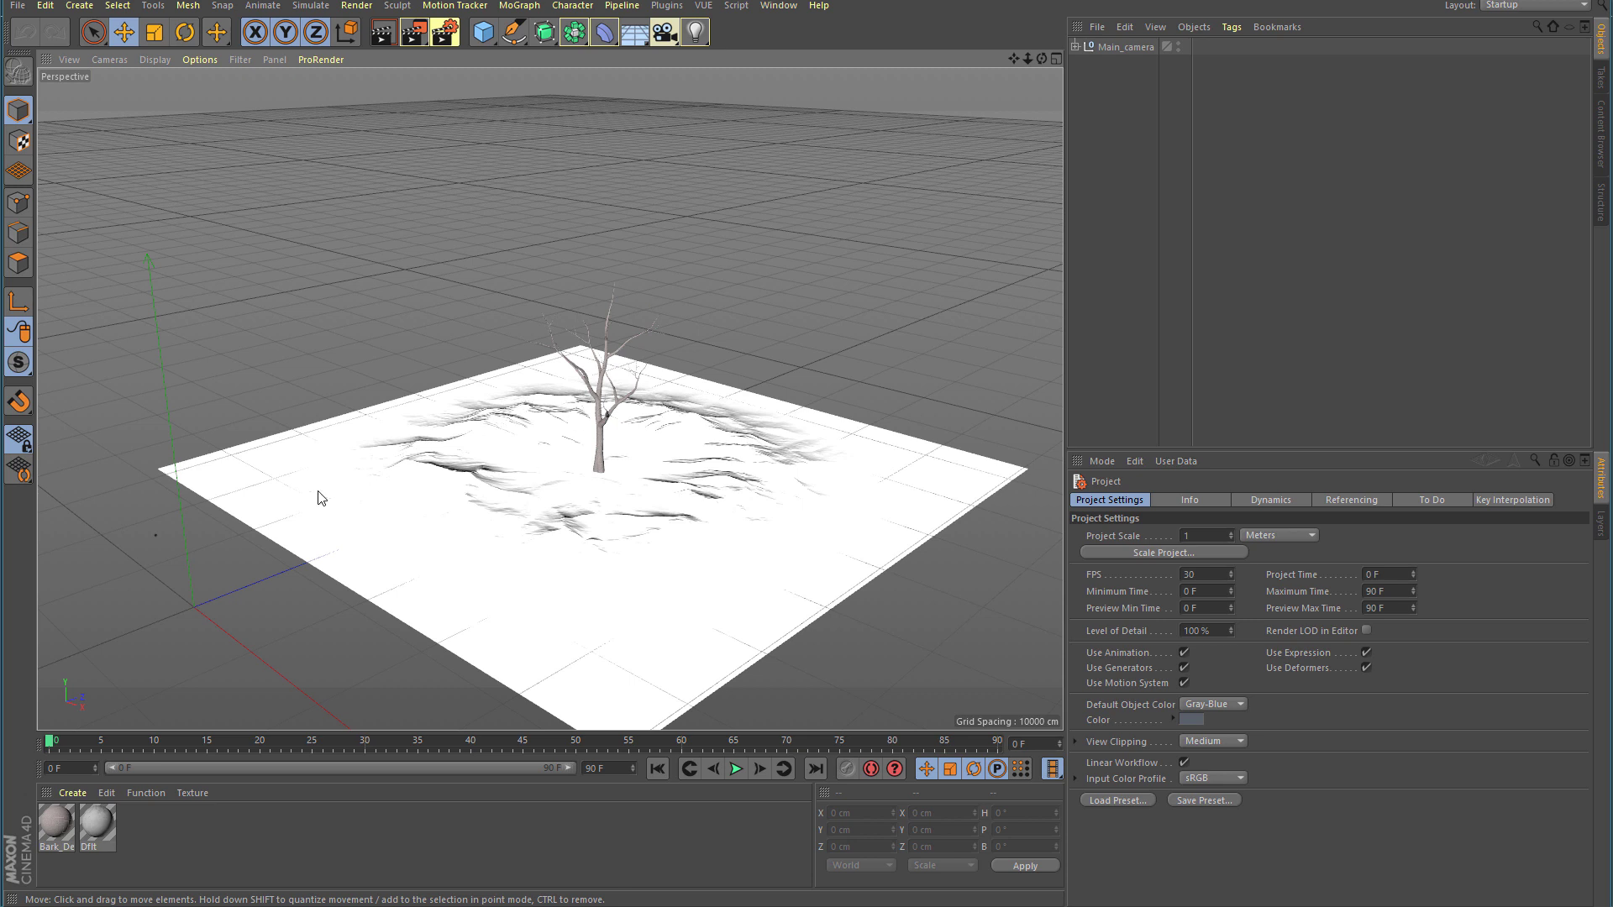
Inspect the tree's Bark_DeadTree and the terrain's Dflt texture tags under Main_camera.
click(604, 386)
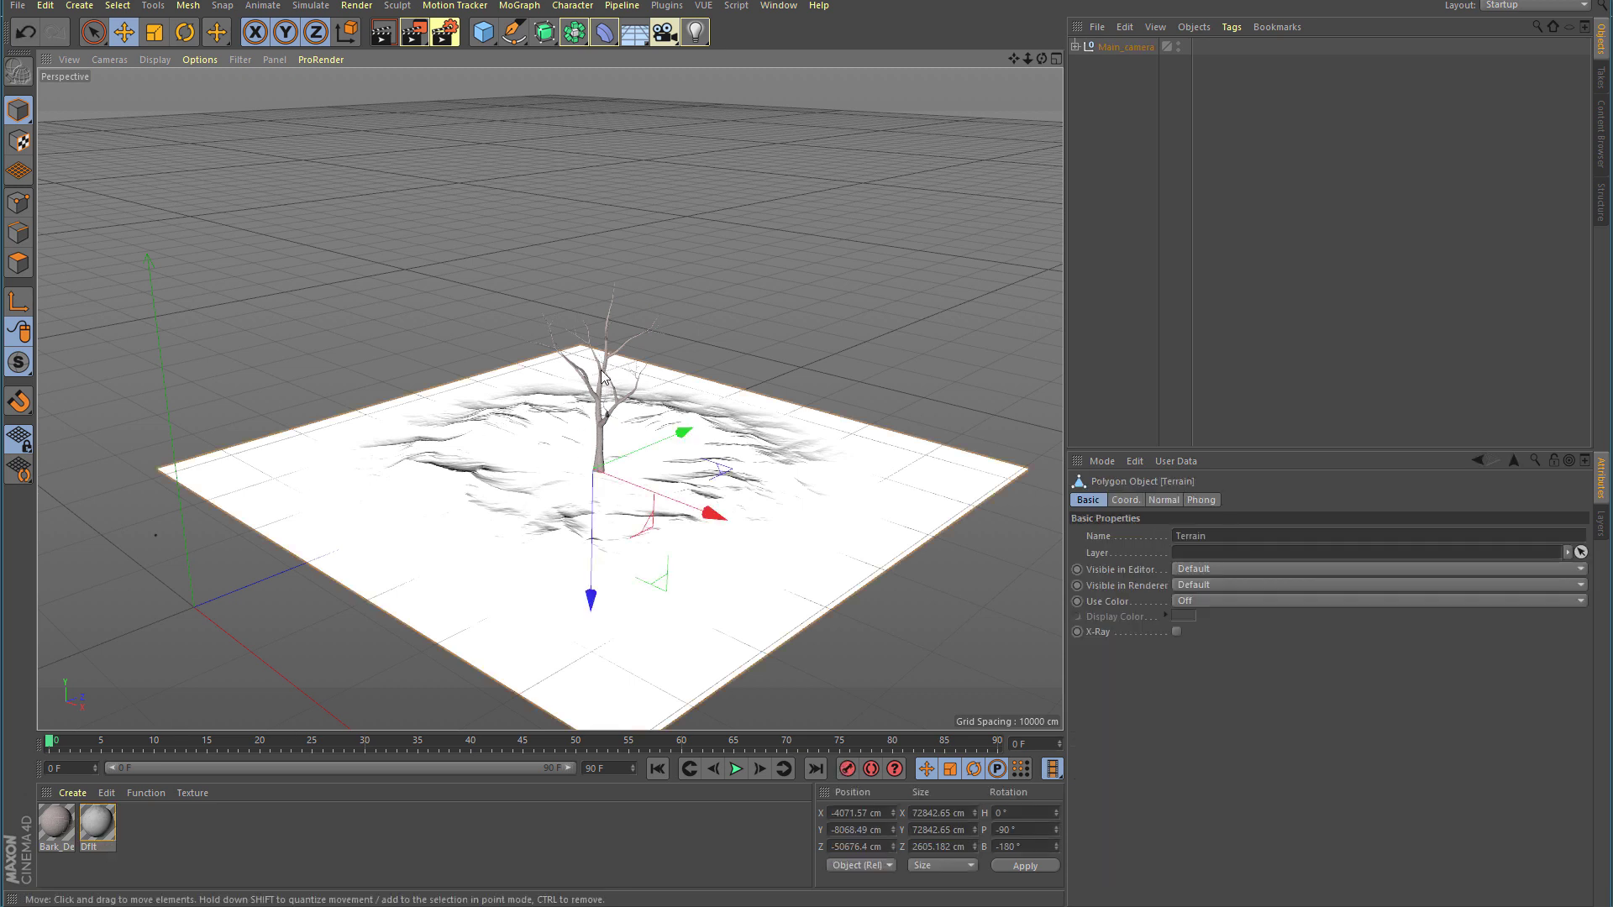
click(1075, 46)
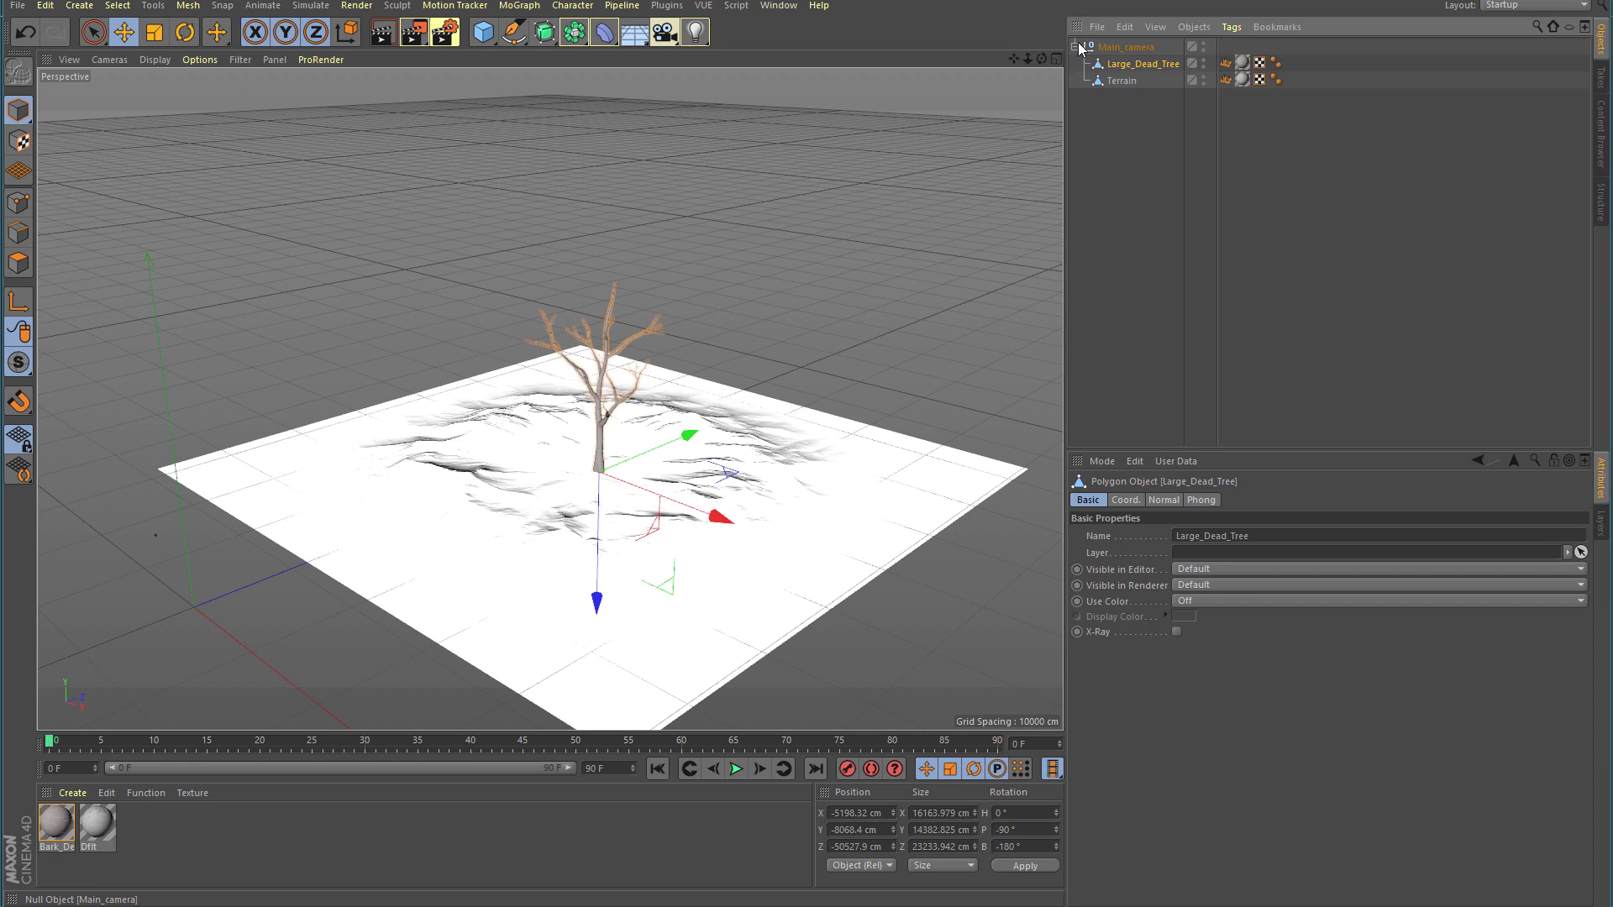
click(1243, 62)
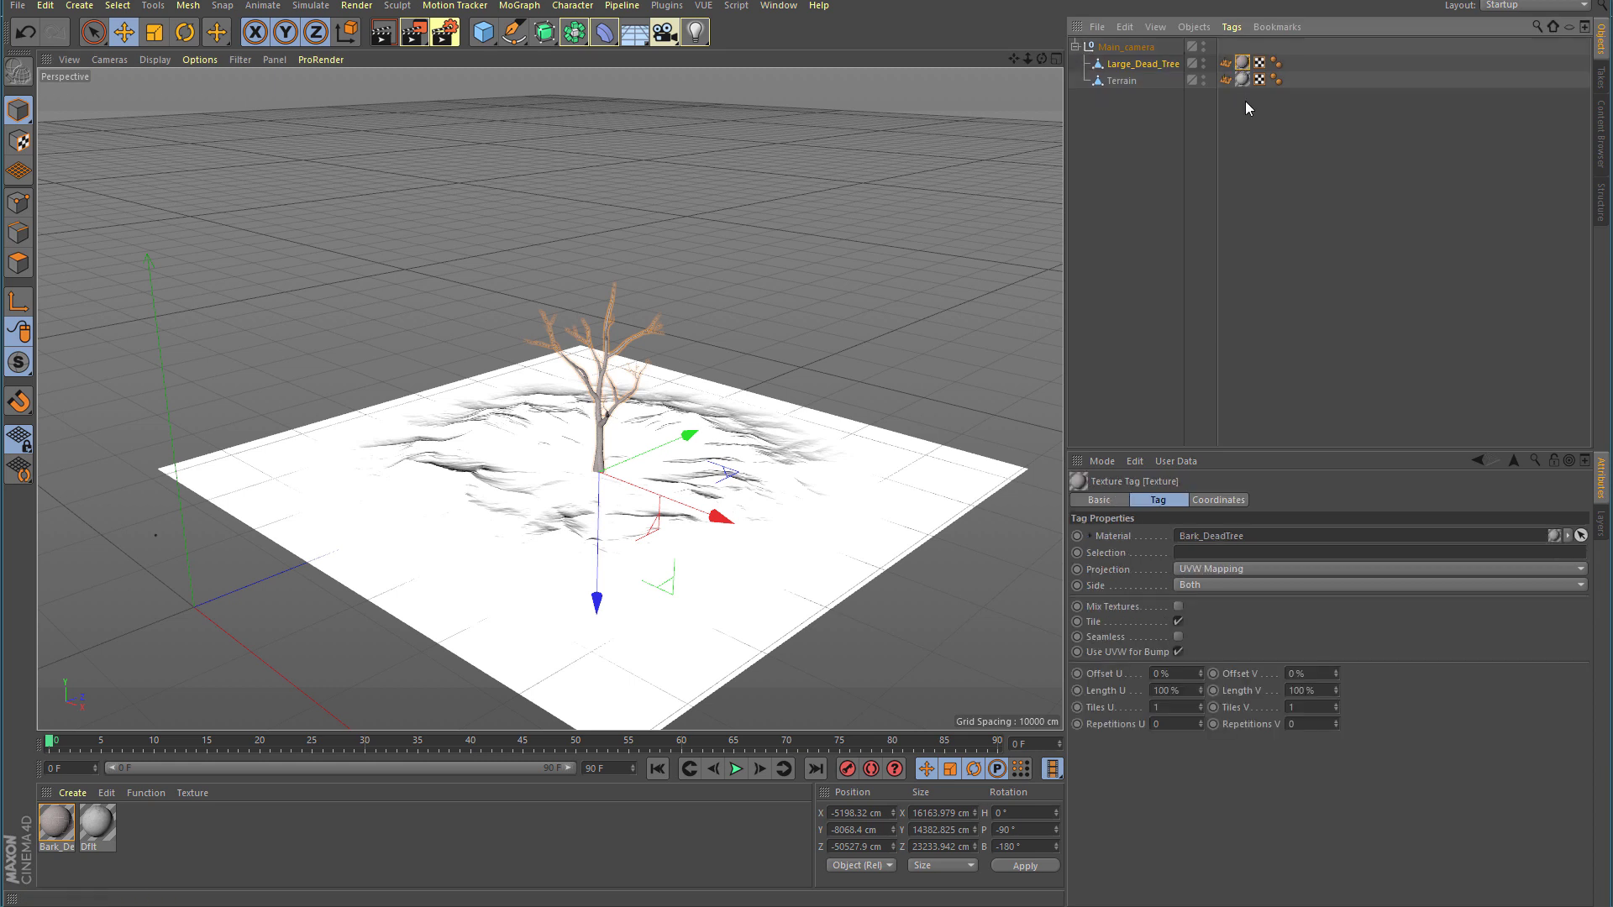
click(1242, 79)
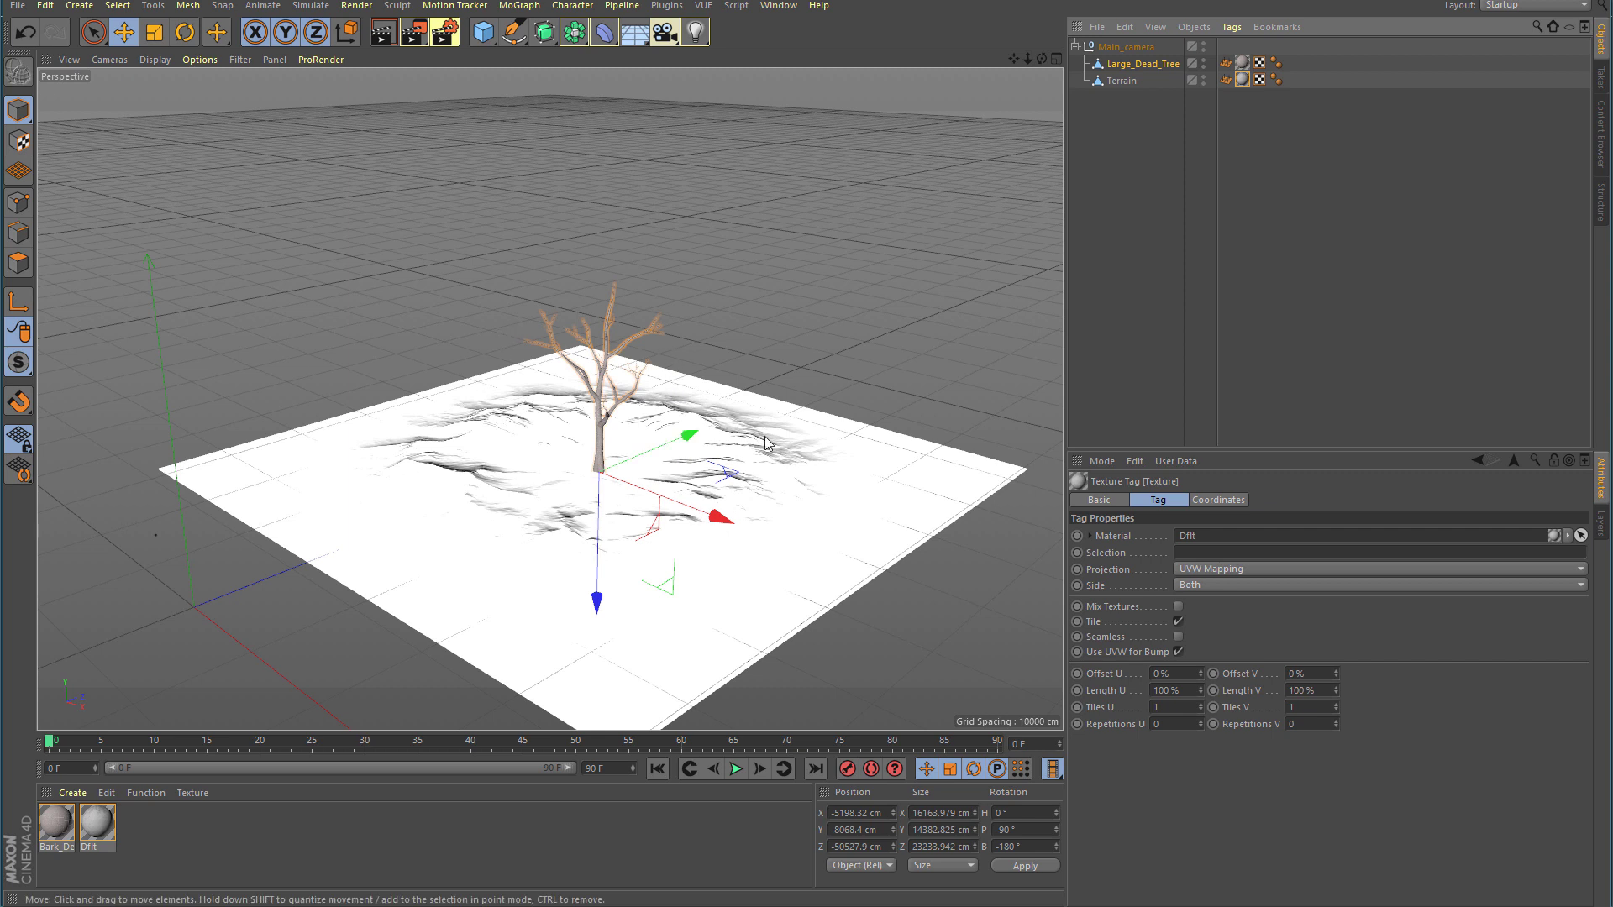
Nudge the dead tree slightly and orbit the view down toward the horizon near the tree.
mouse_move(684, 330)
mouse_down()
mouse_move(688, 252)
mouse_move(687, 326)
mouse_up()
alt+drag(775, 363, 690, 475)
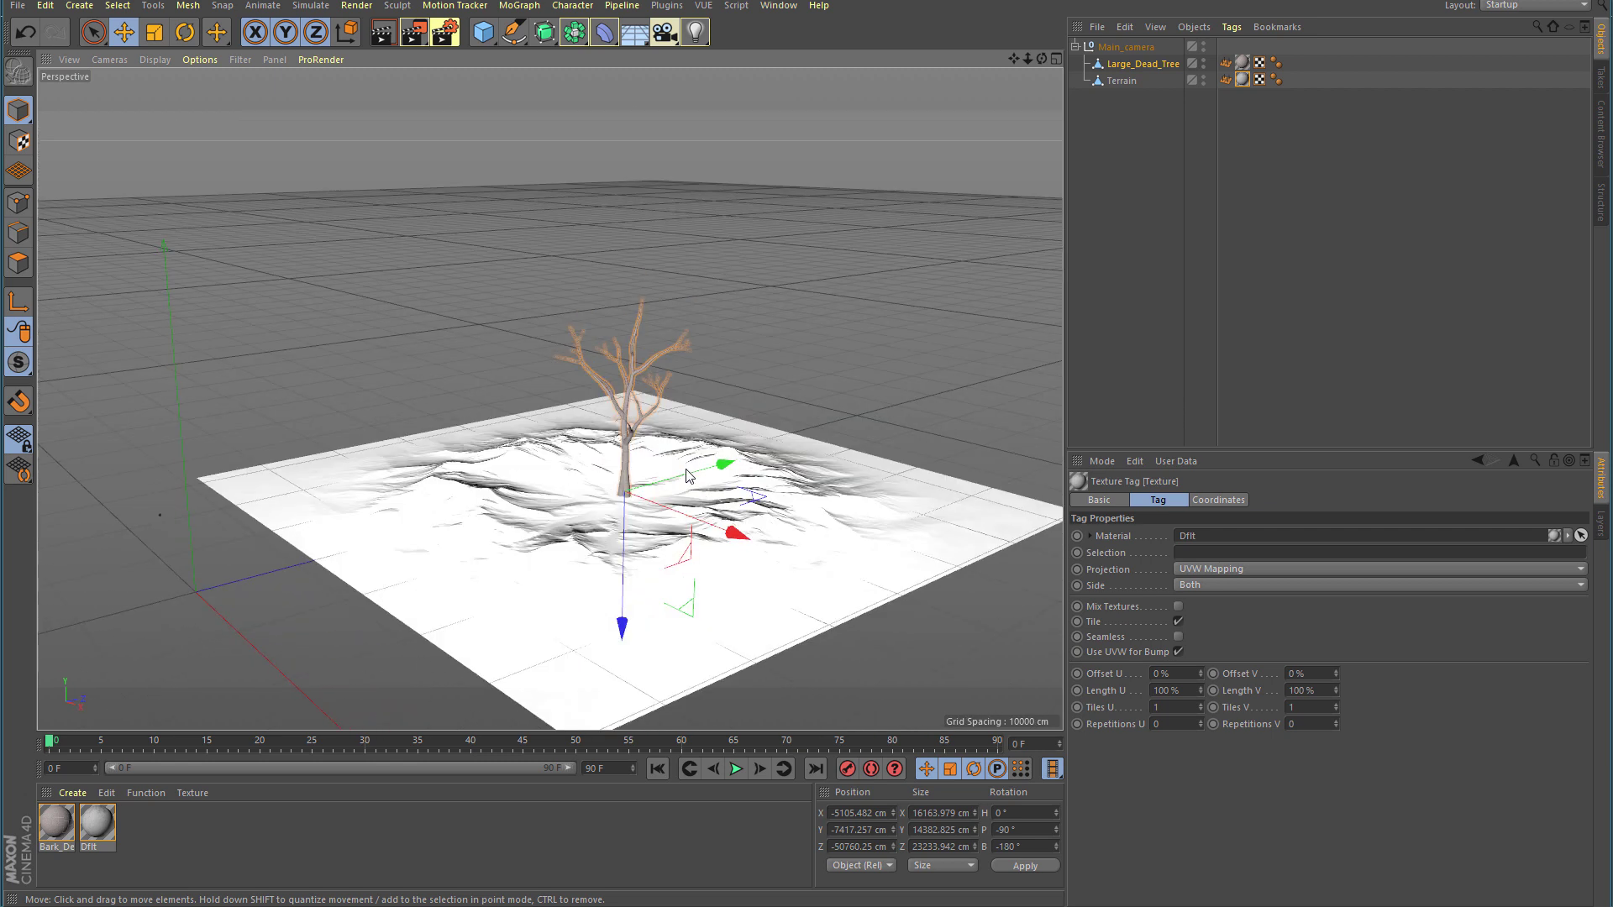
alt+drag(712, 415, 729, 324)
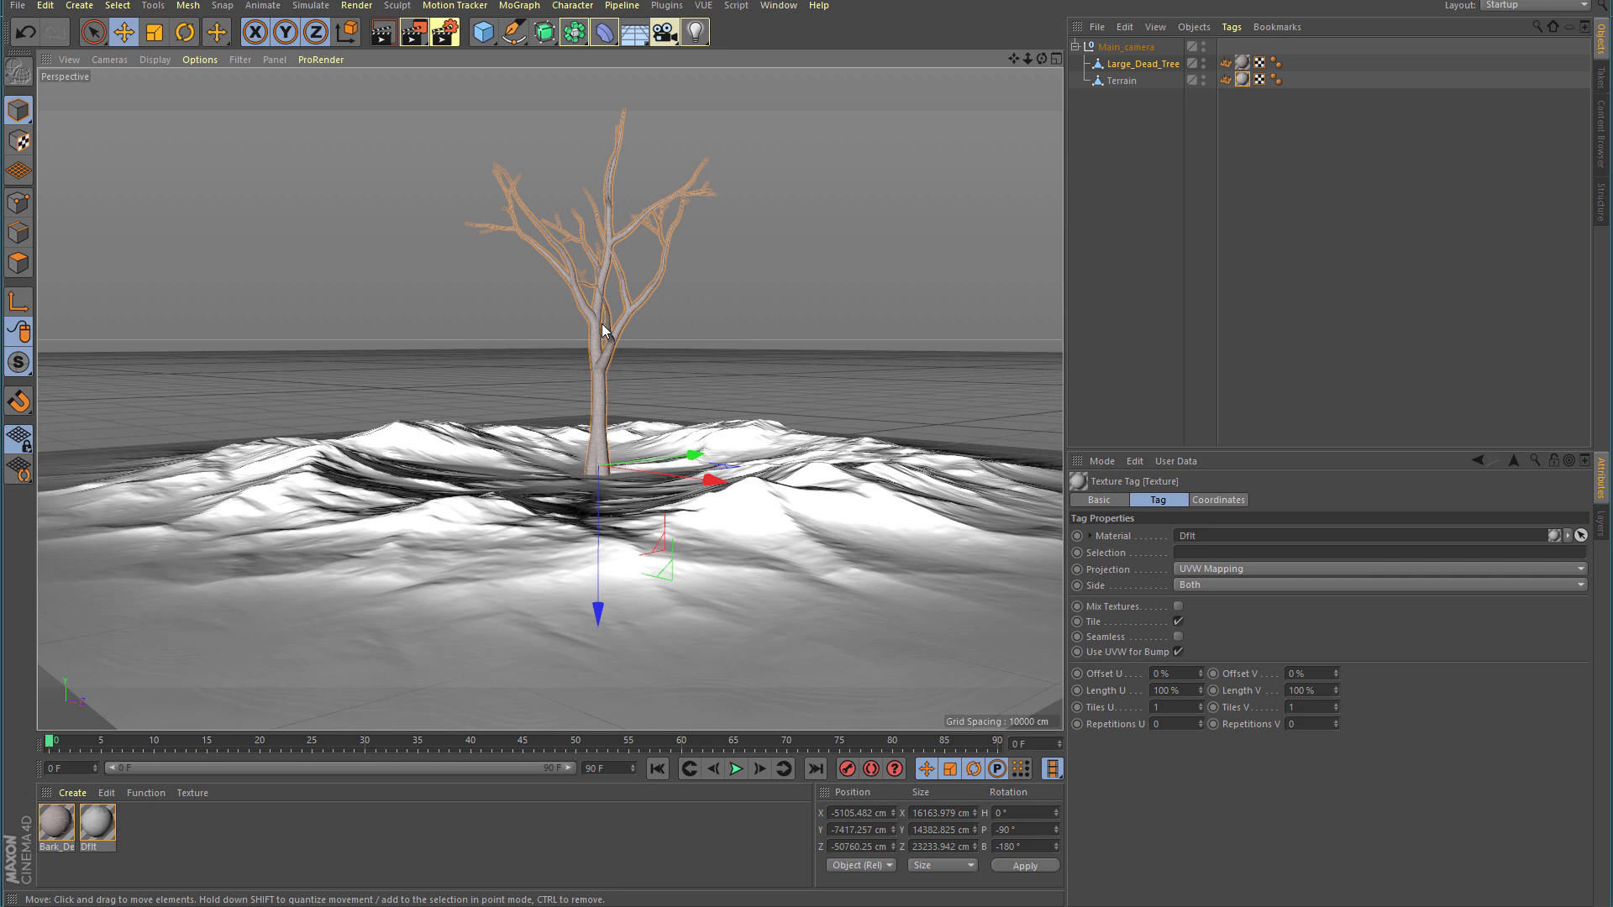
Browse the VUE menu without choosing anything, then switch to After Effects.
click(705, 6)
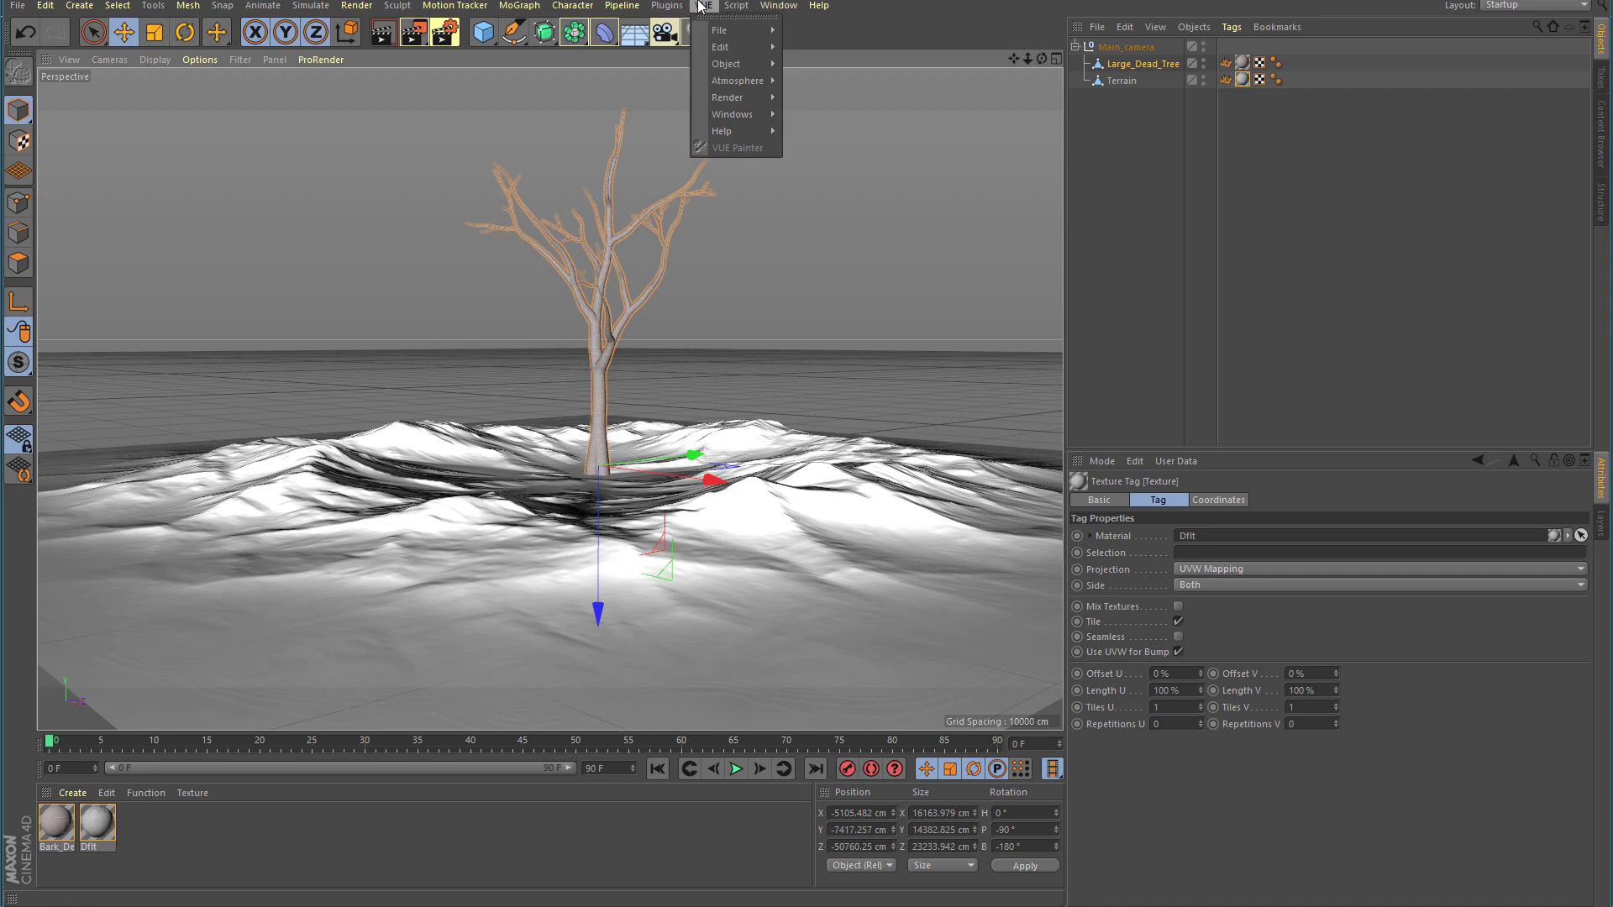
click(756, 410)
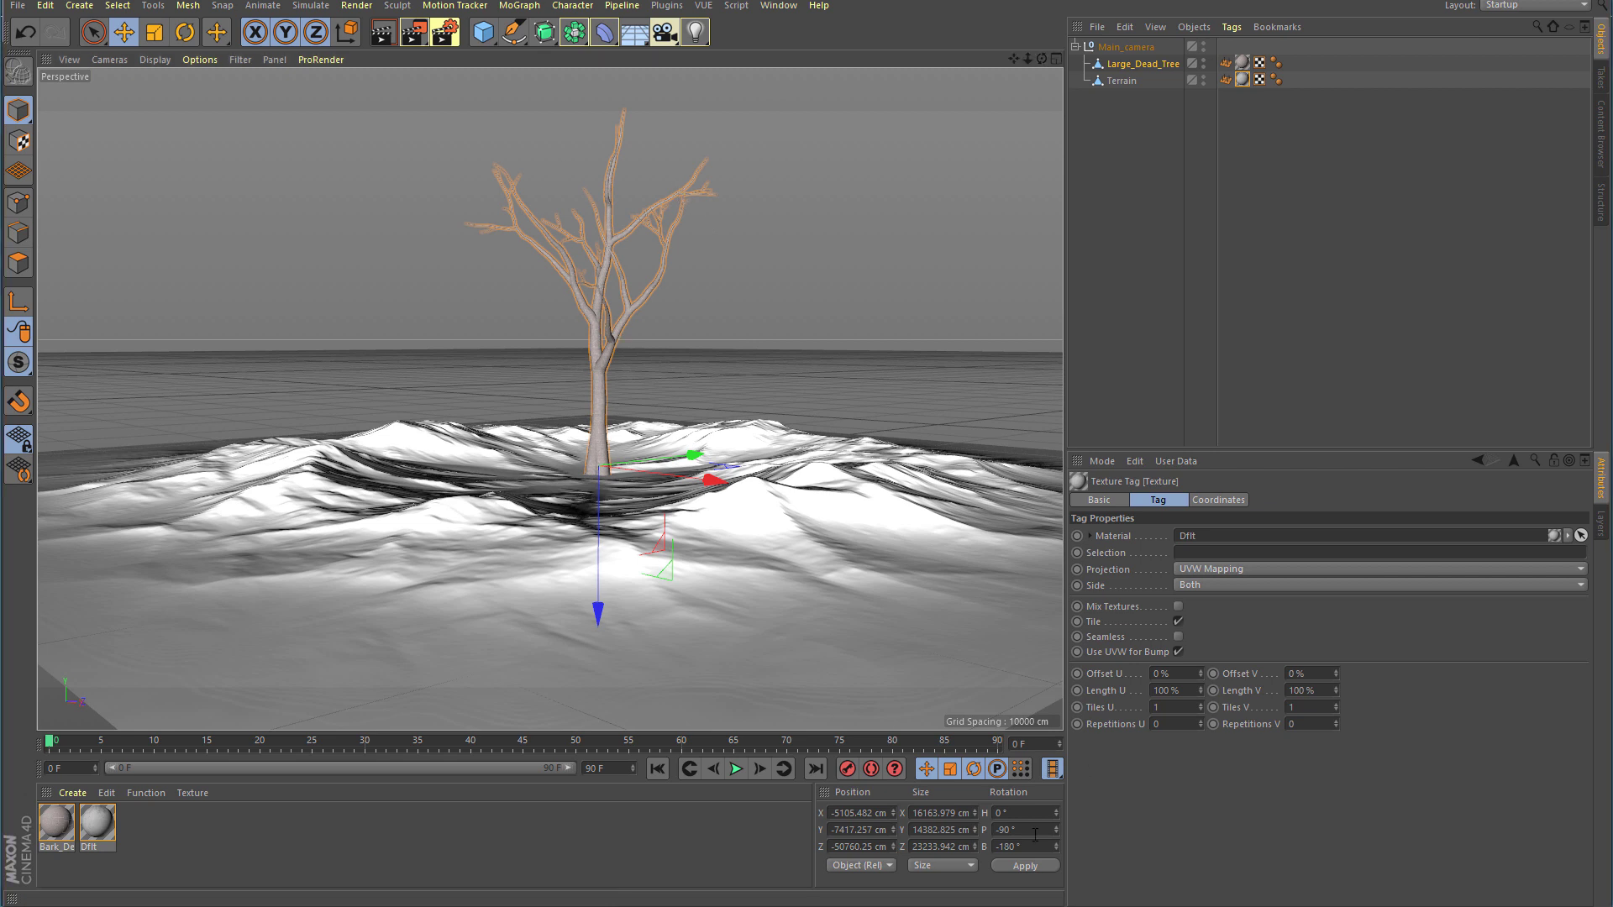
key(alt+Tab)
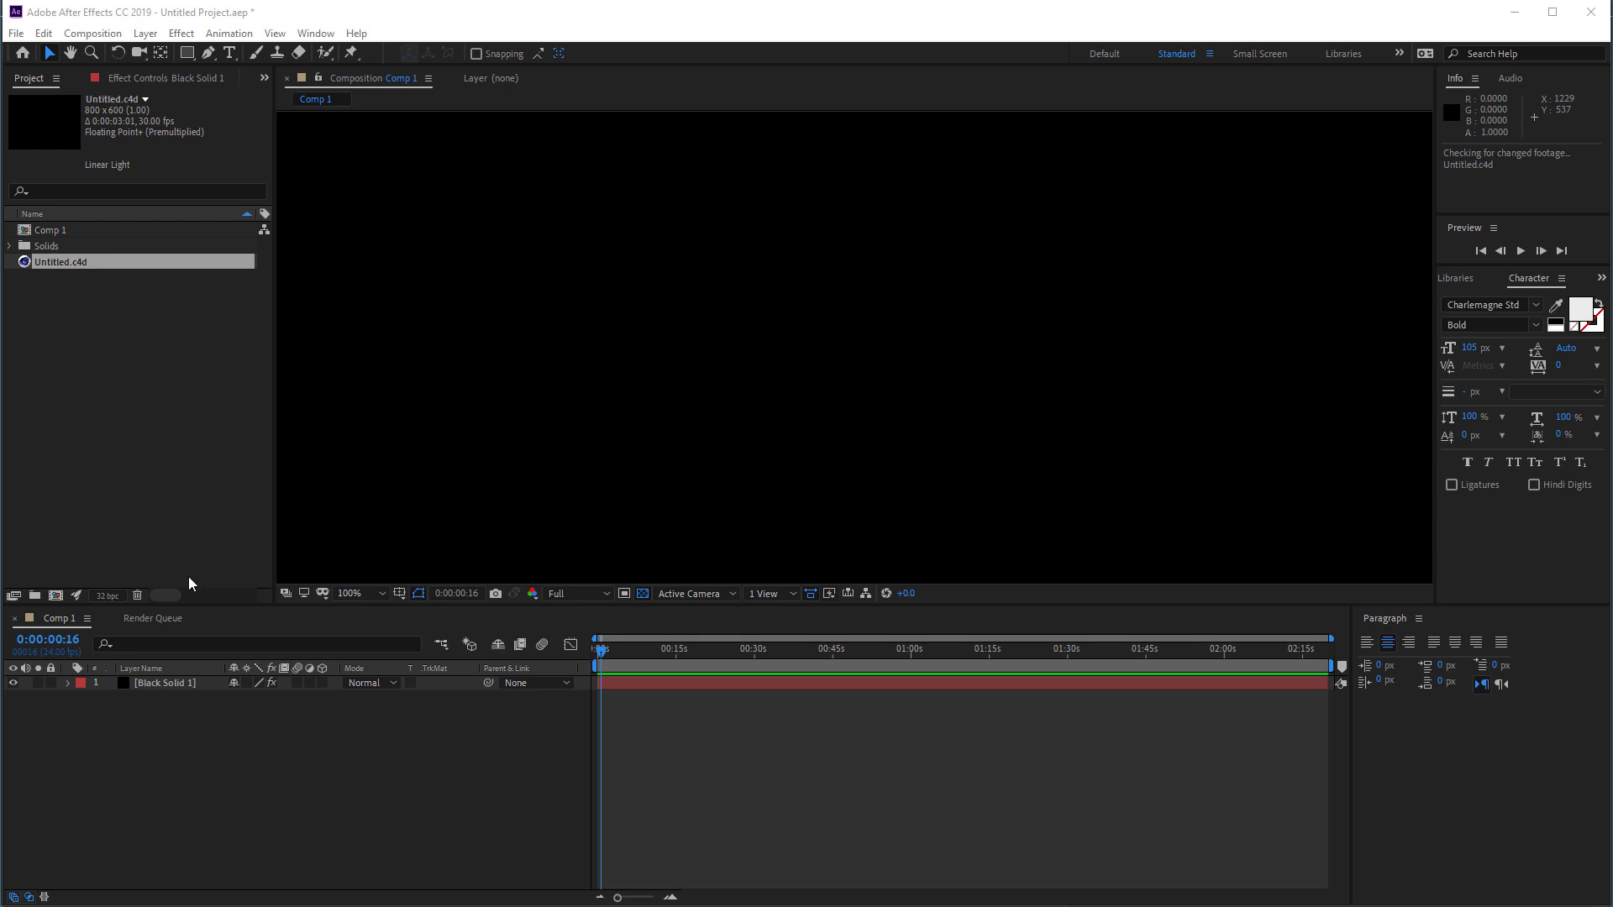
Drag Untitled.c4d into the Comp 1 timeline above Black Solid 1 for Cineware rendering.
drag(46, 261, 159, 682)
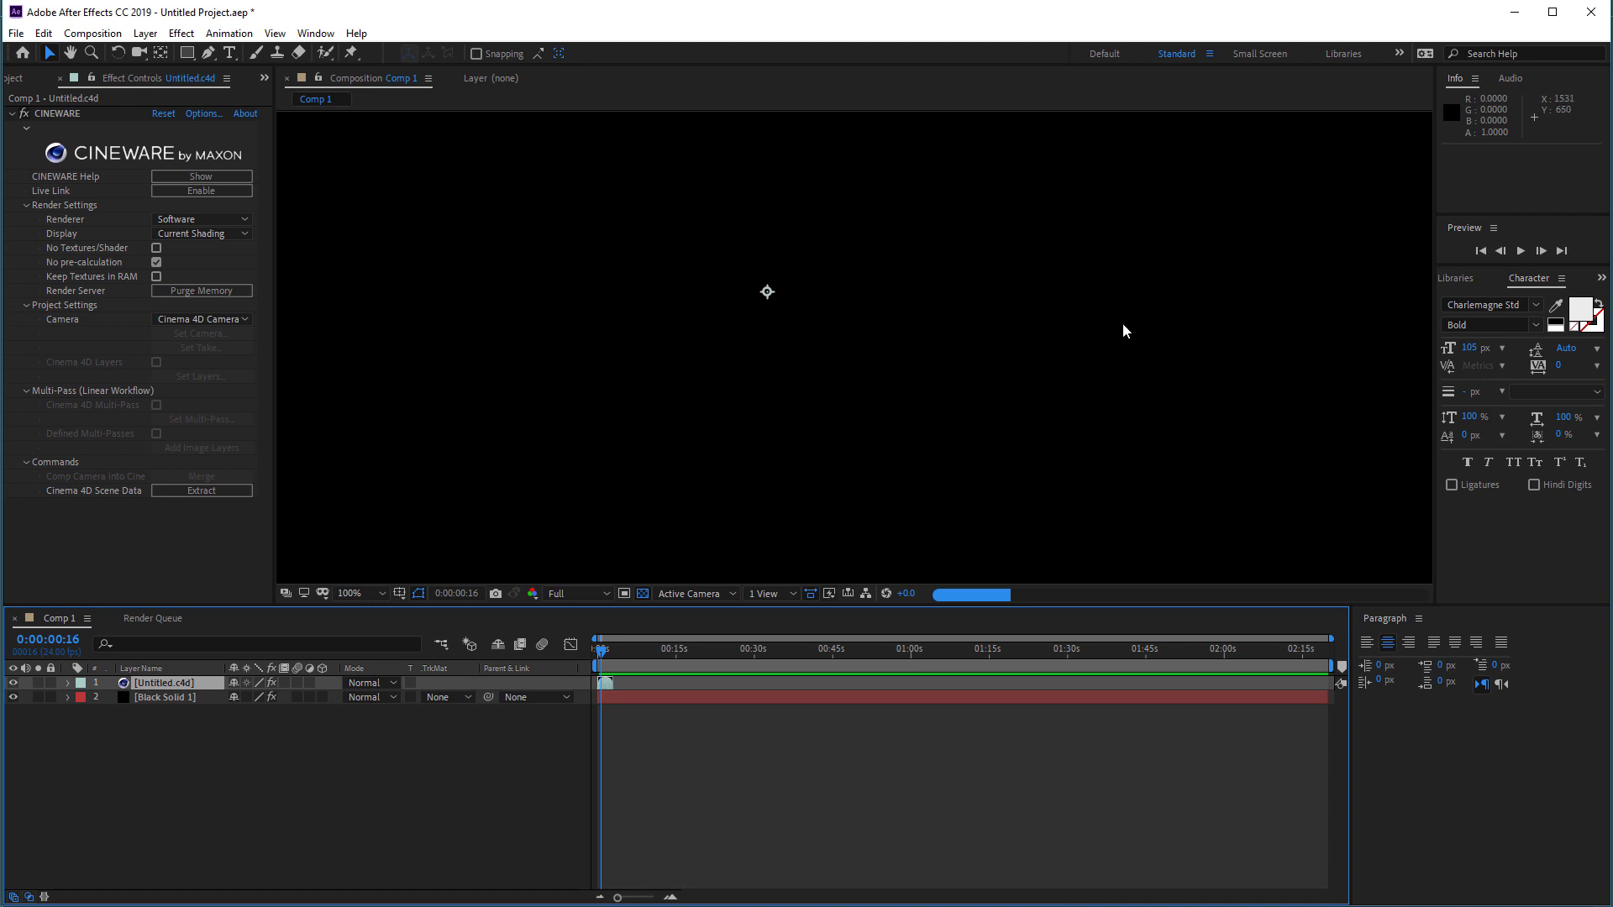
scroll(1126, 504, down, 2)
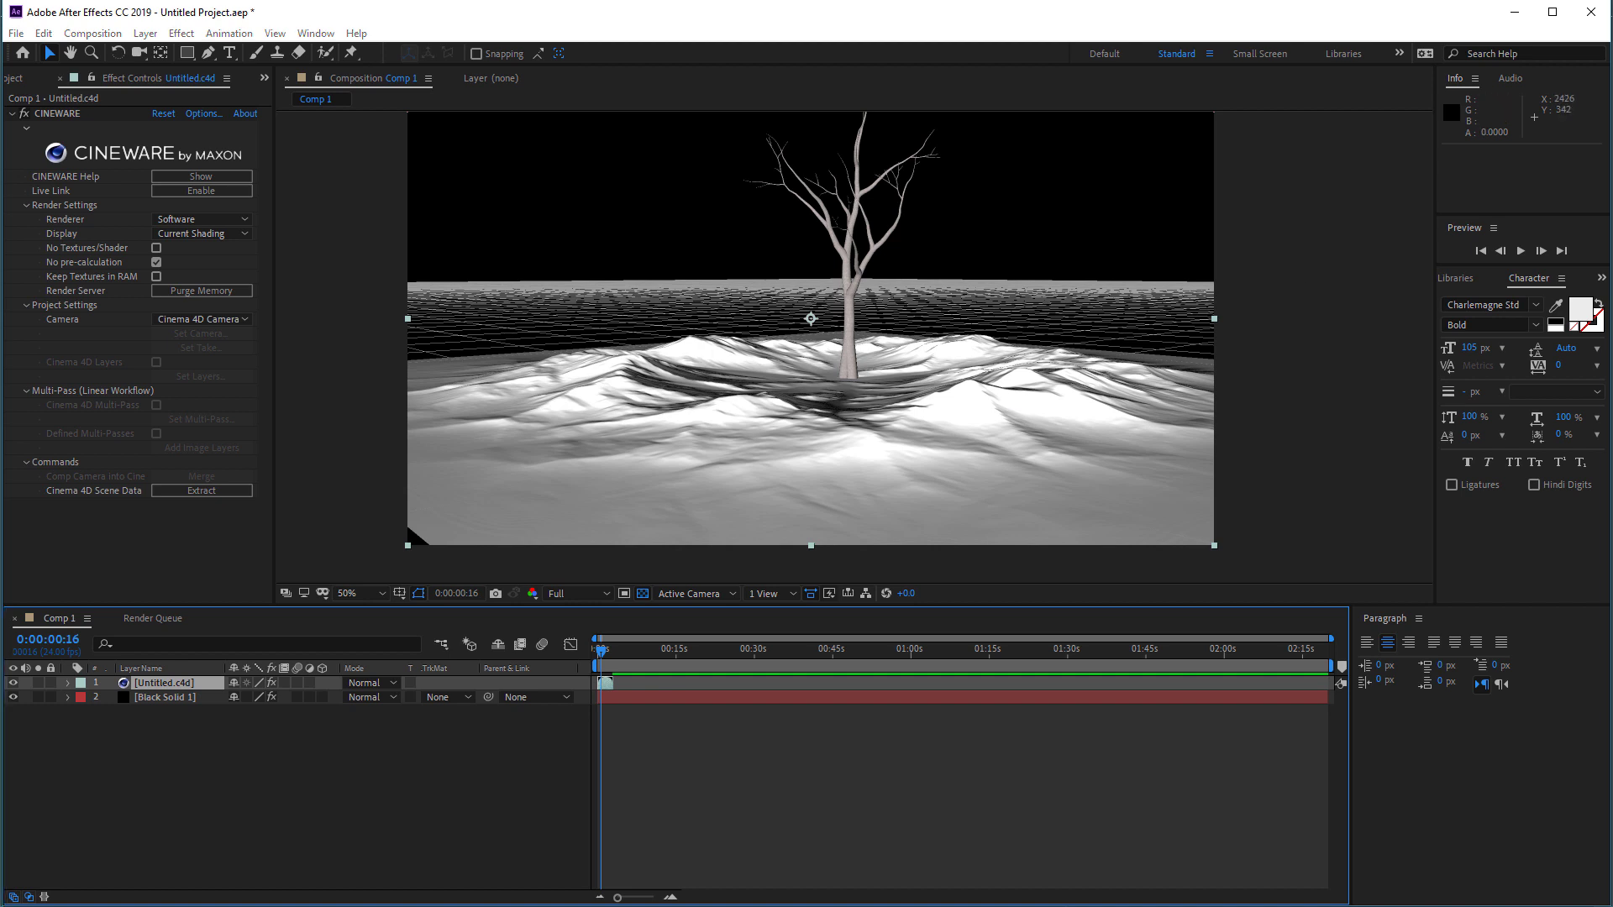
Back in Cinema 4D, select the existing Camera and orbit to see the whole terrain.
key(alt+Tab)
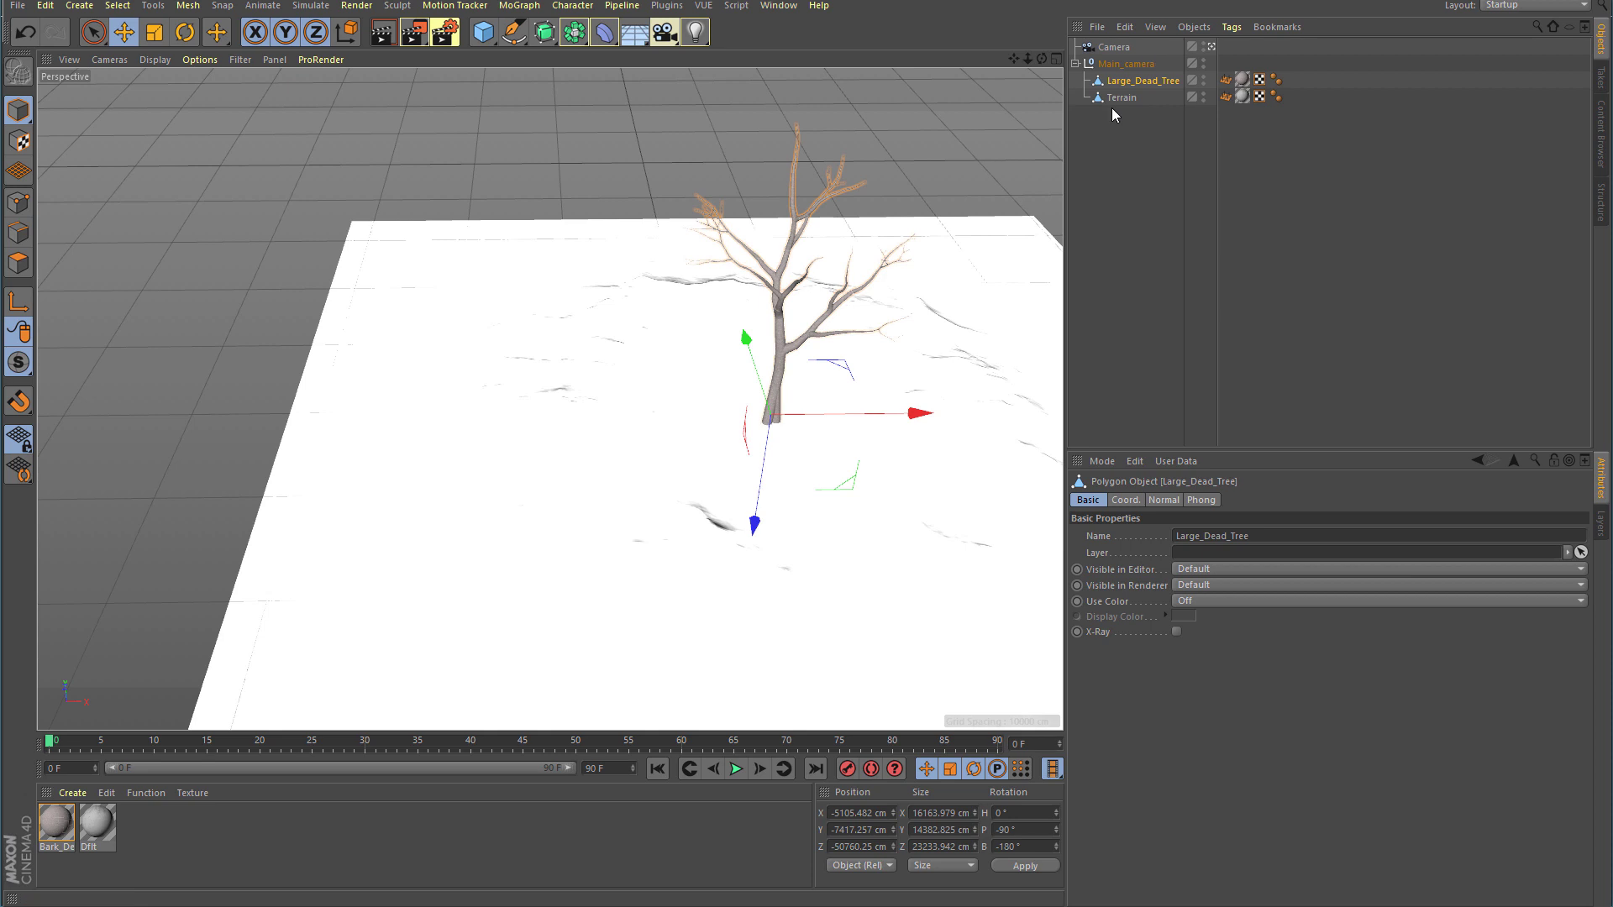
click(1106, 39)
click(1107, 45)
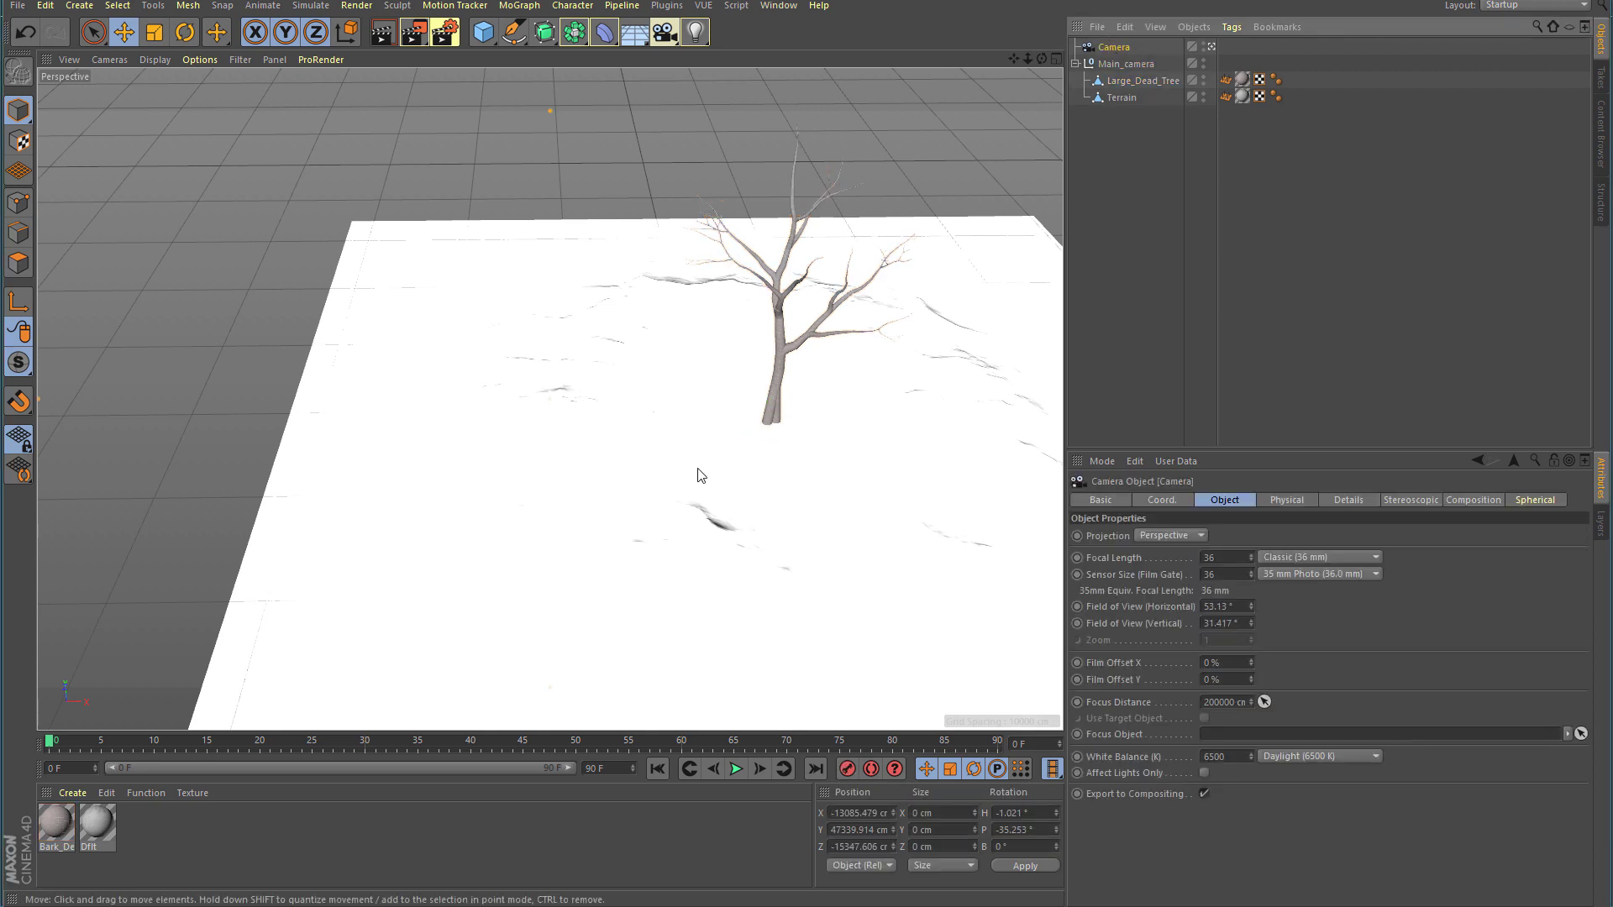
alt+drag(597, 479, 811, 411)
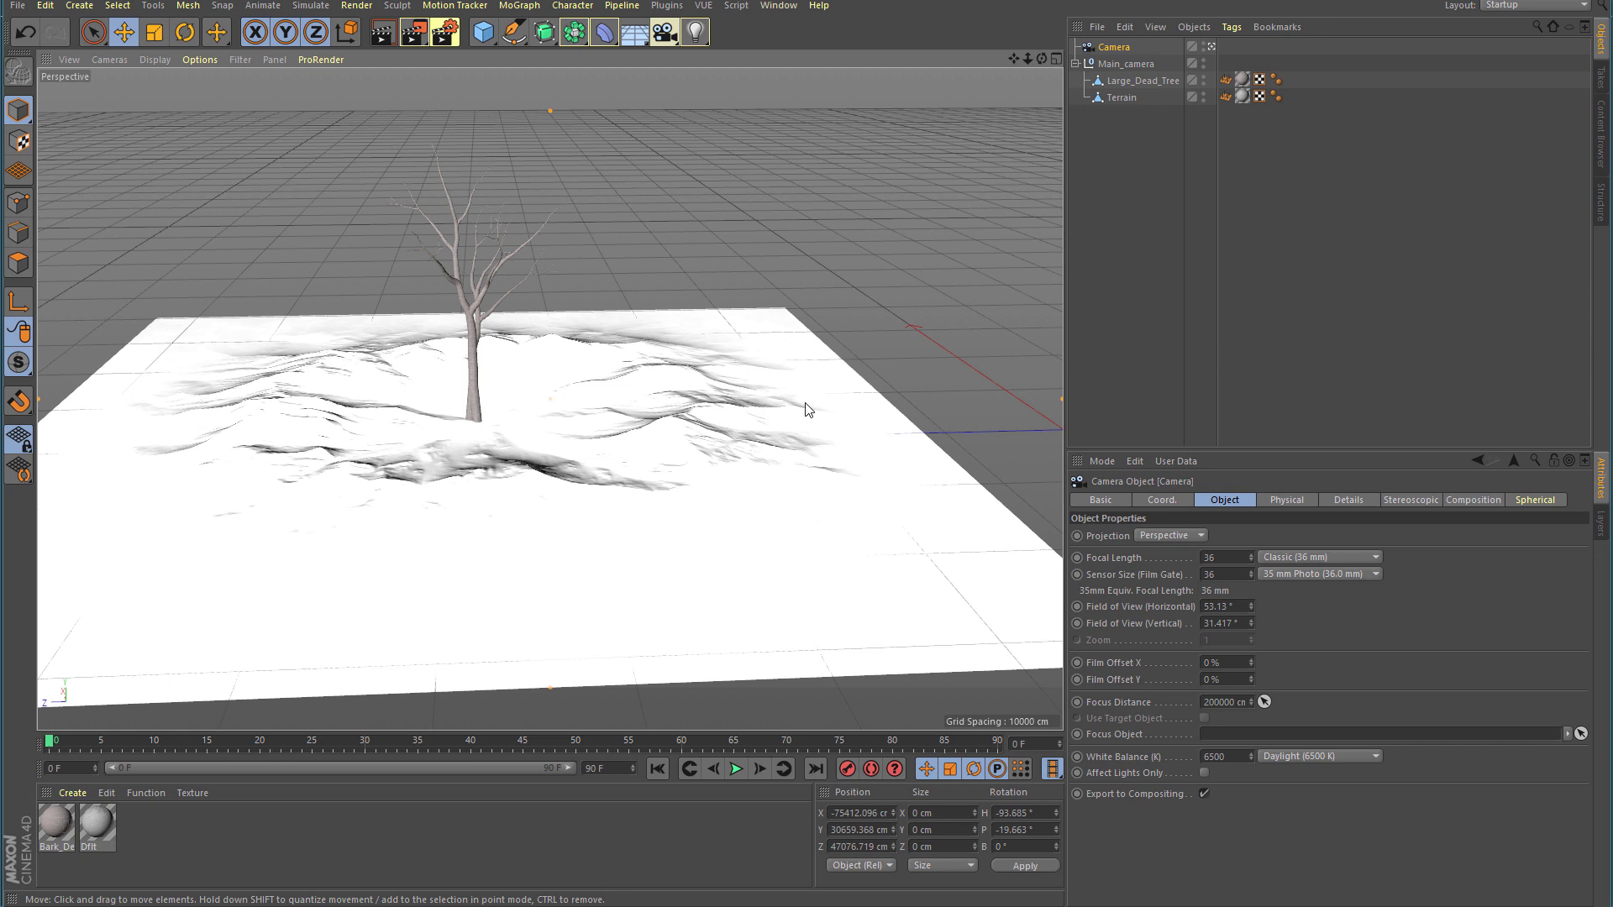
Add a new camera, Camera.1, to the scene.
click(79, 5)
mouse_move(95, 172)
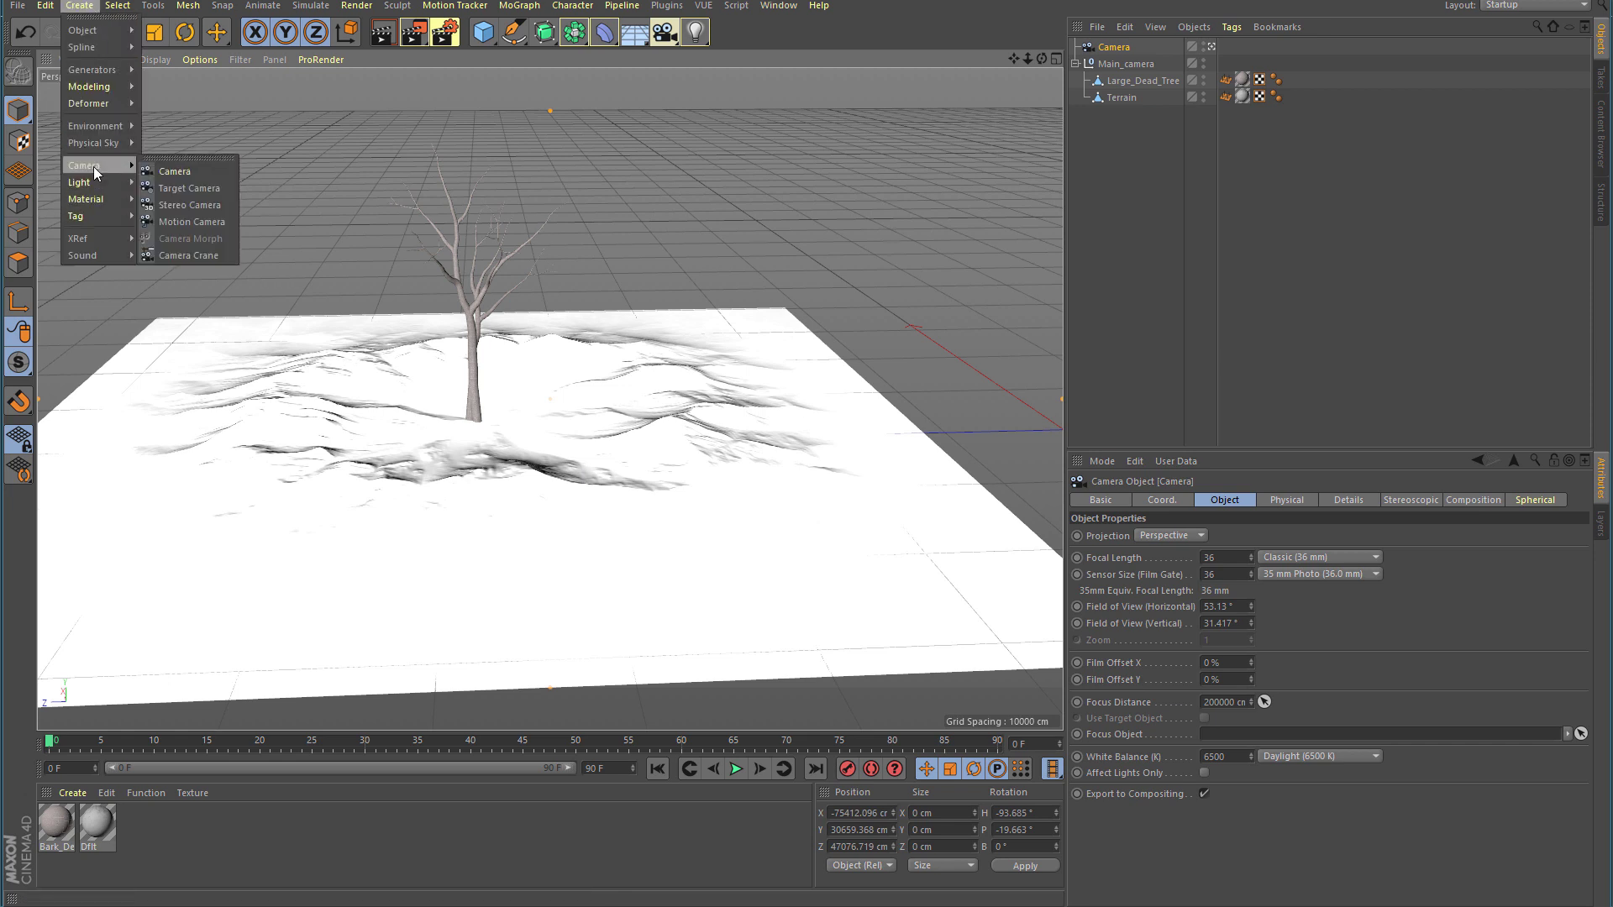
click(180, 172)
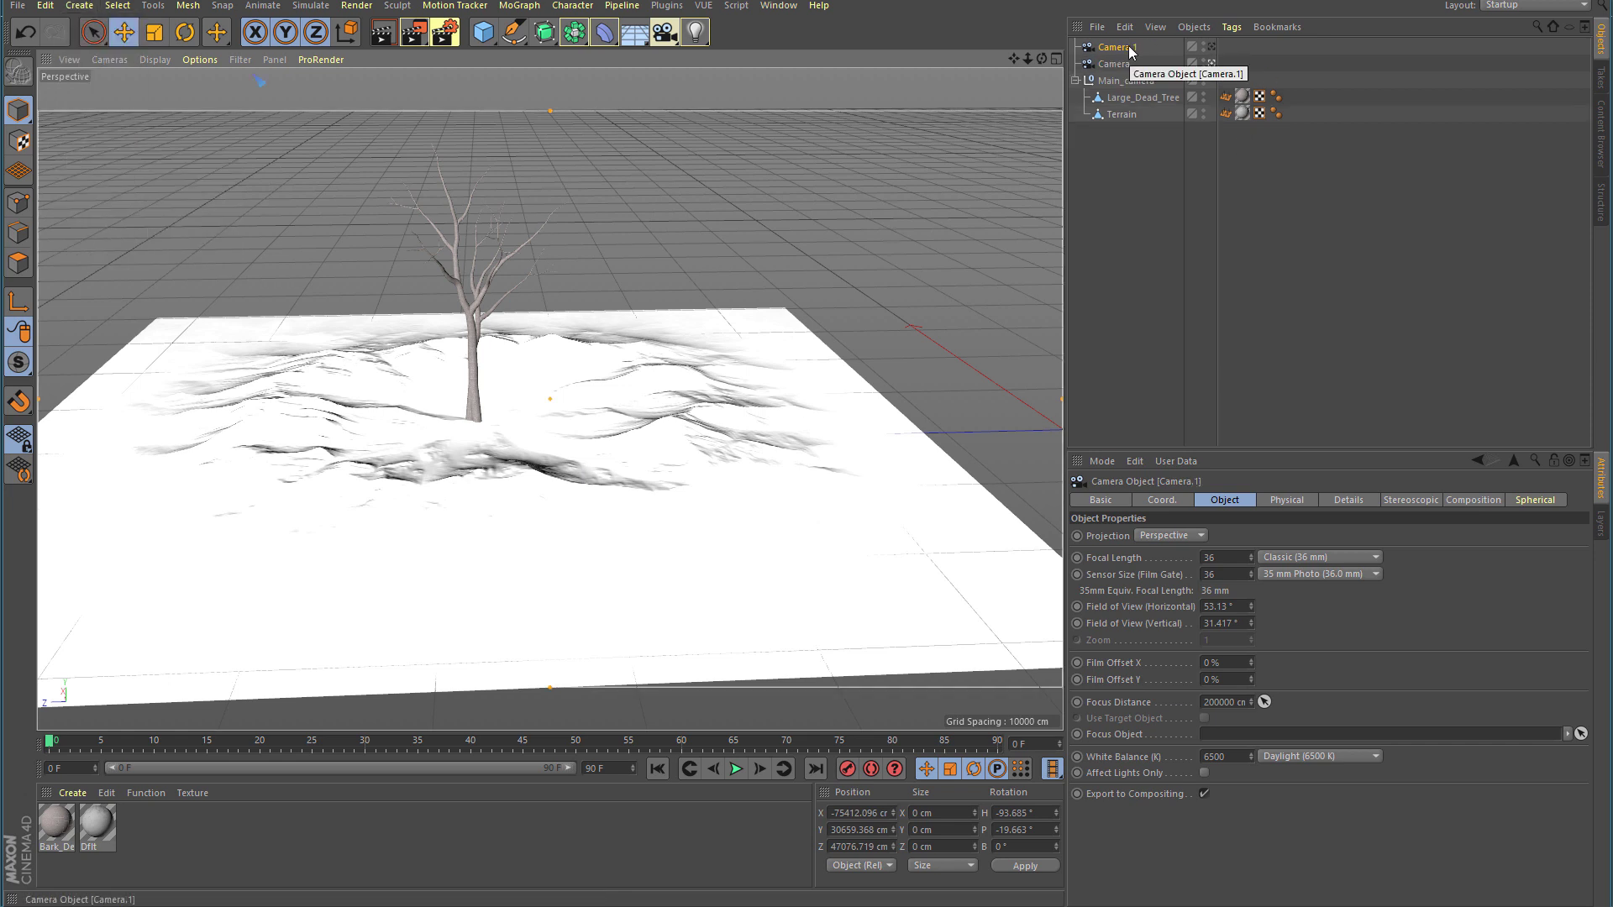
Frame a low view behind the tree and save the scene as Untitled.c4d.
alt+drag(687, 363, 931, 380)
scroll(890, 420, up, 5)
alt+drag(719, 436, 714, 403)
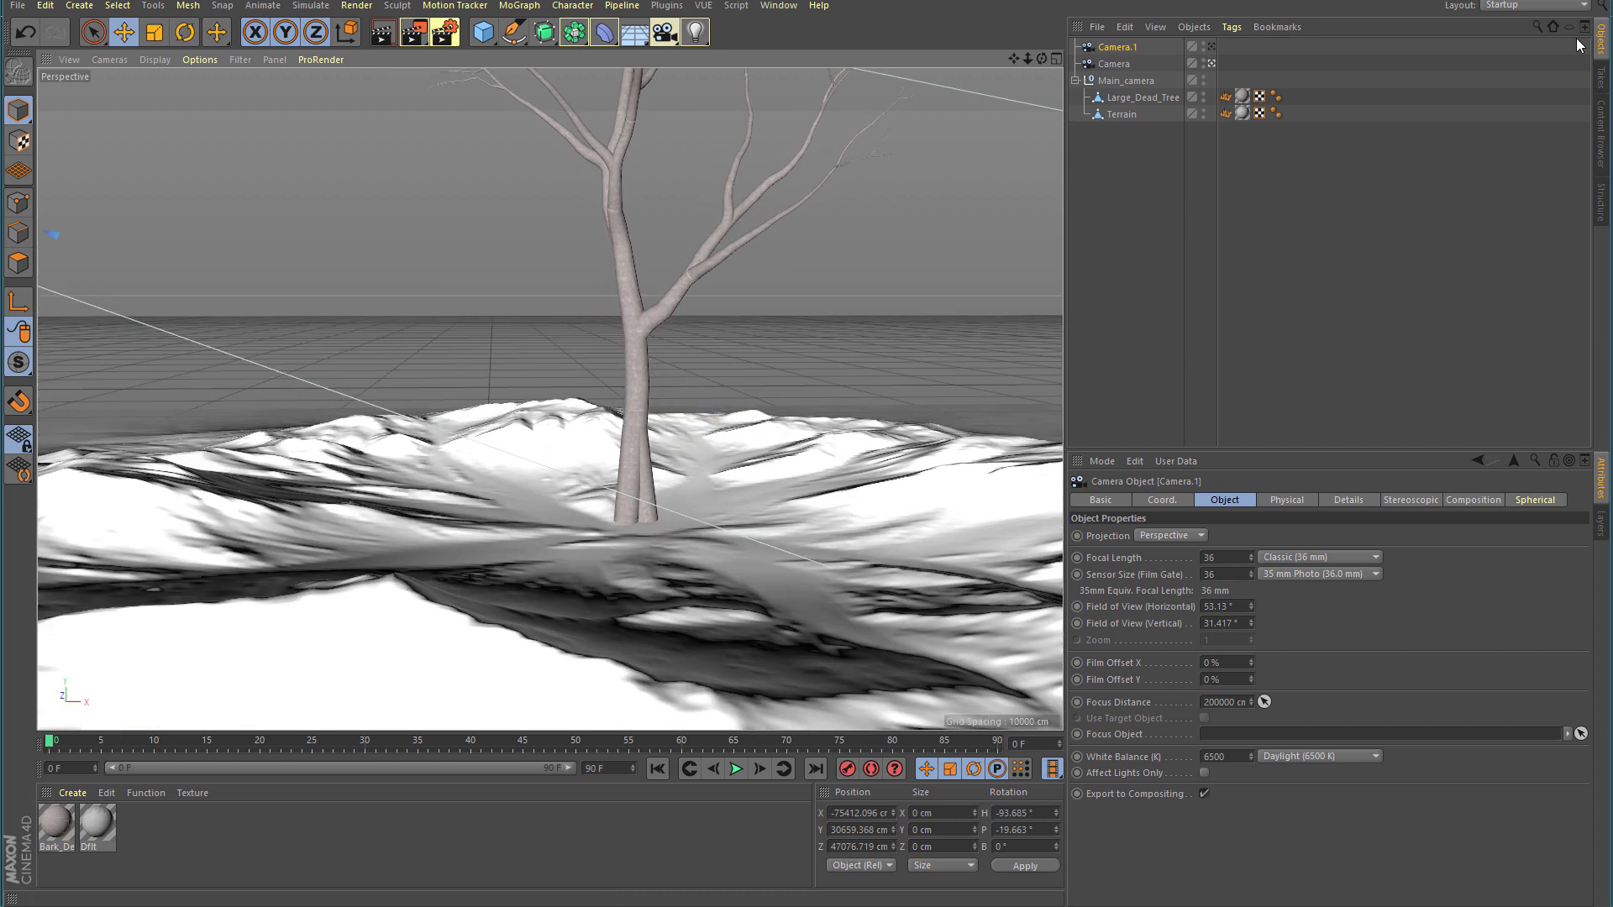
key(ctrl+s)
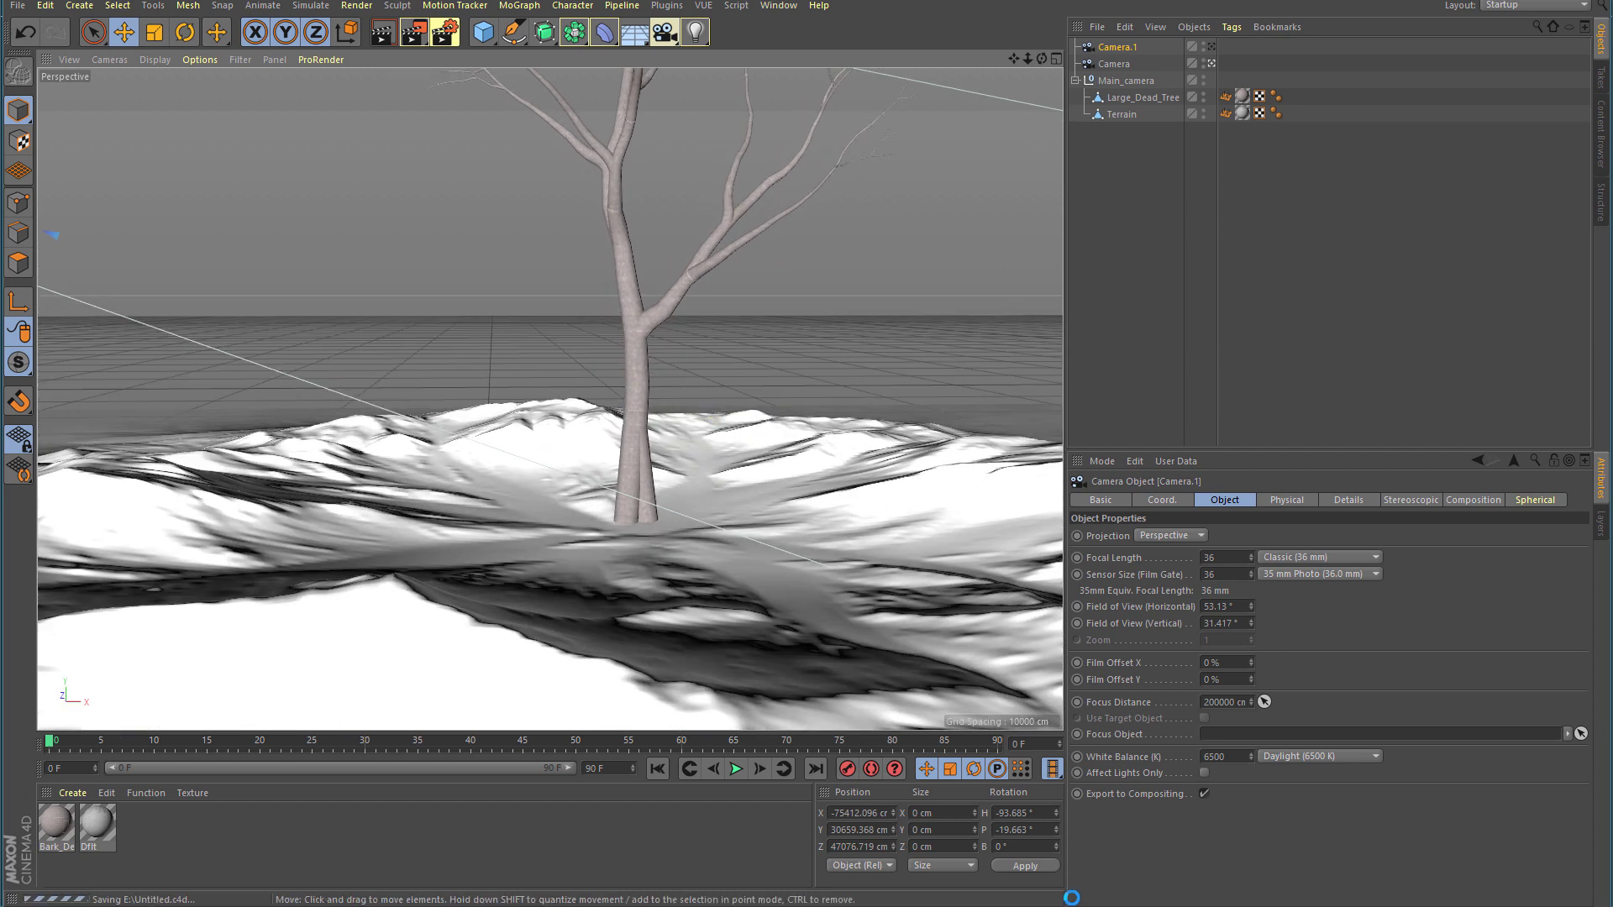
In After Effects, set Cineware to use a Cinema 4D camera and choose Camera.1.
key(alt+Tab)
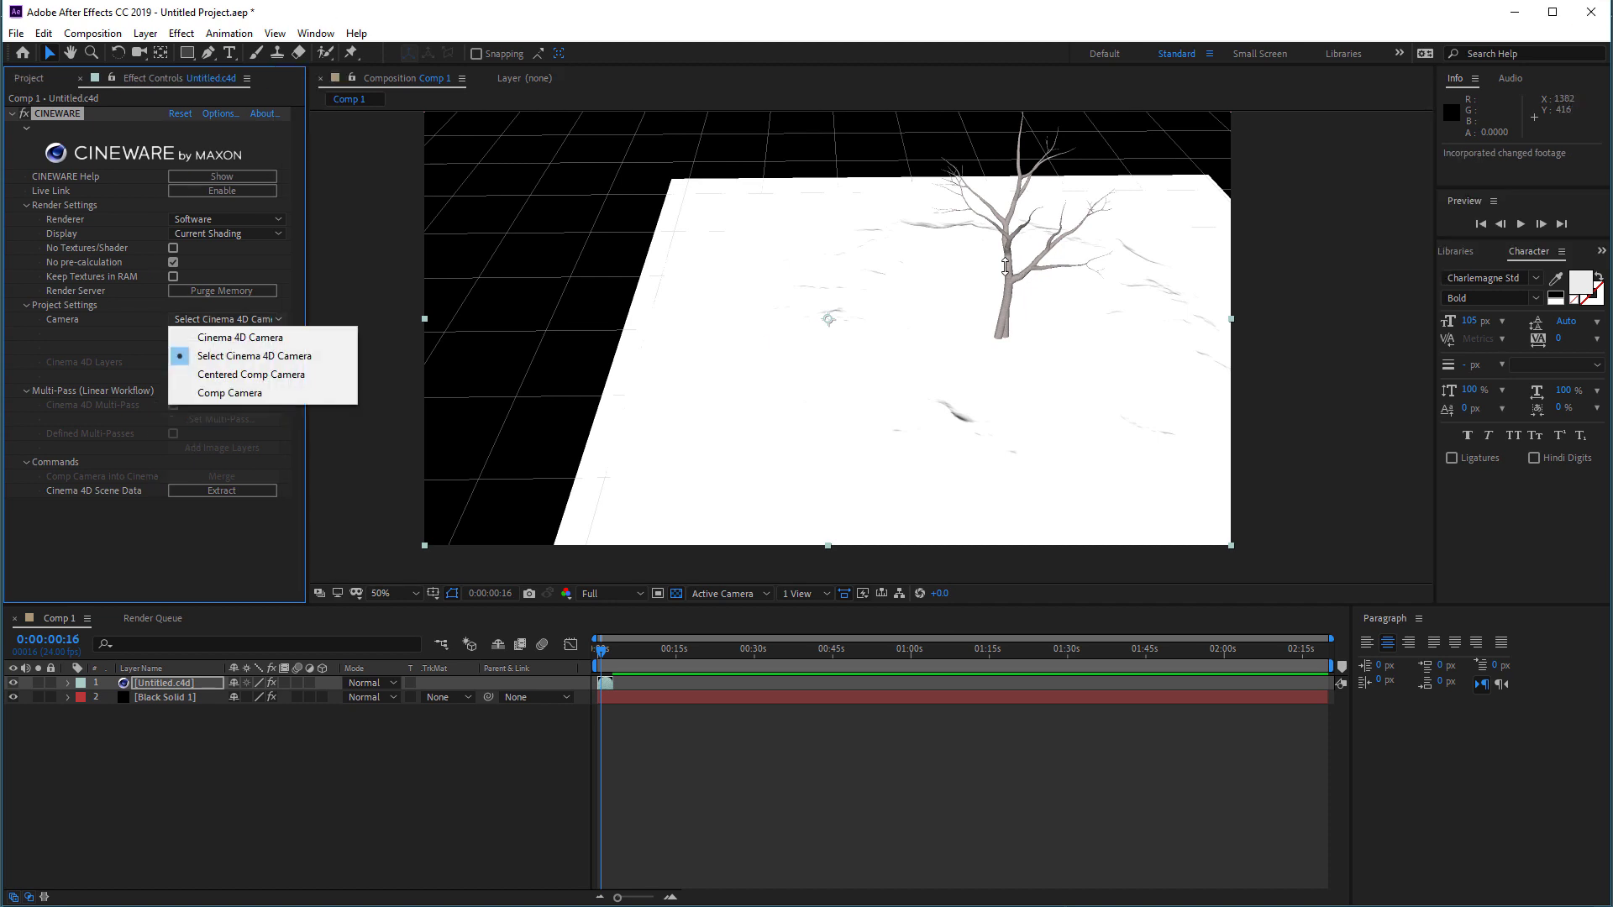
click(252, 356)
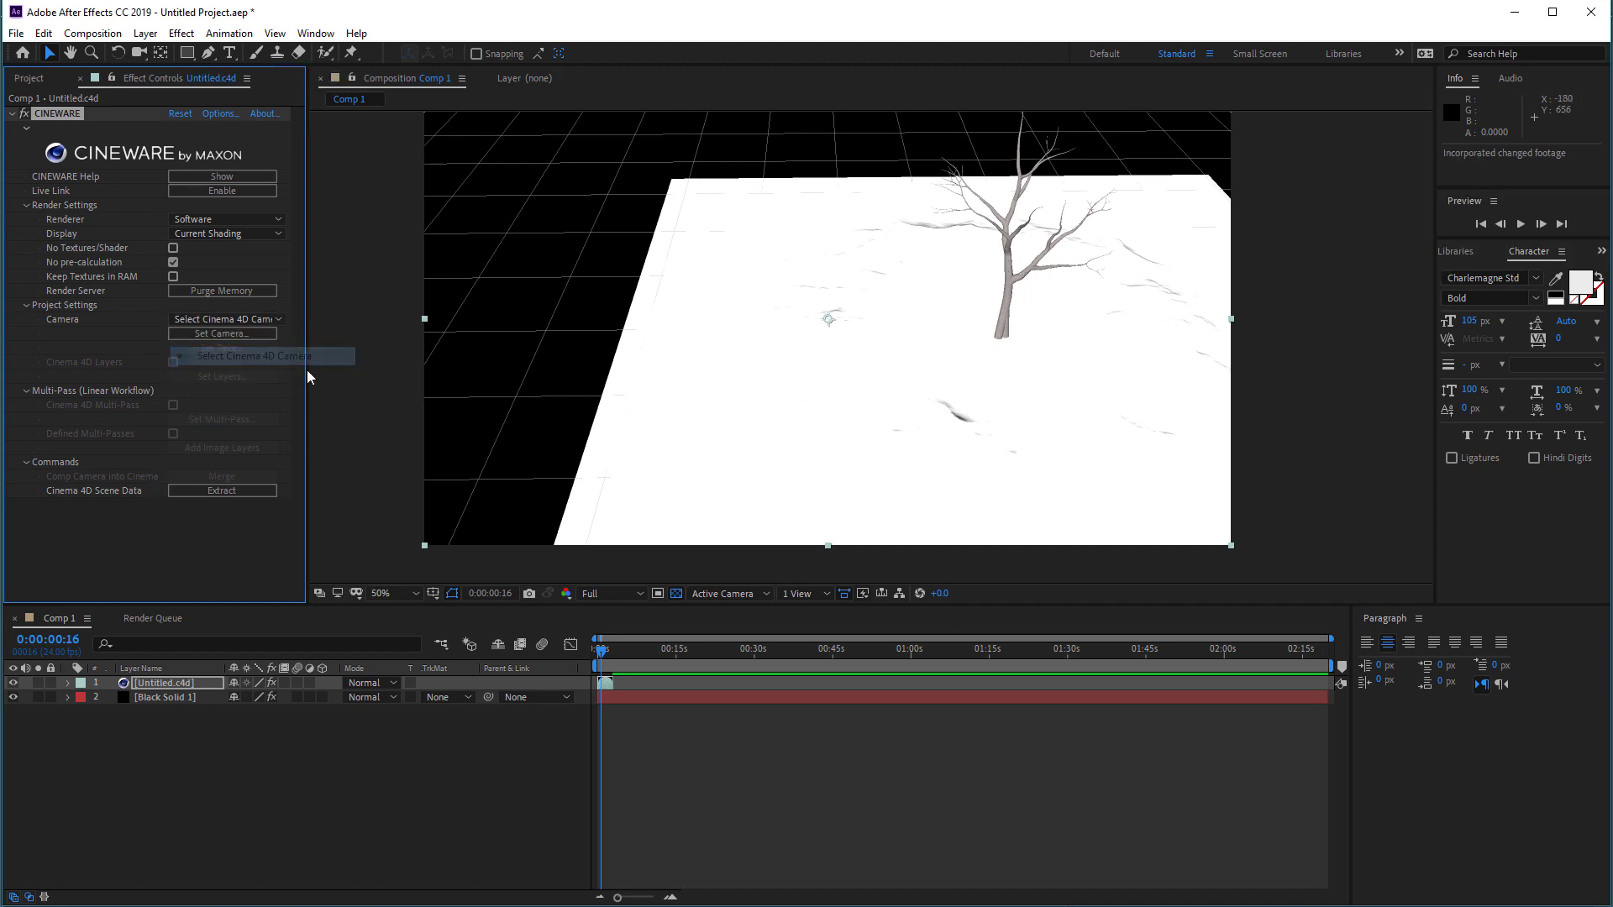
click(237, 334)
click(838, 456)
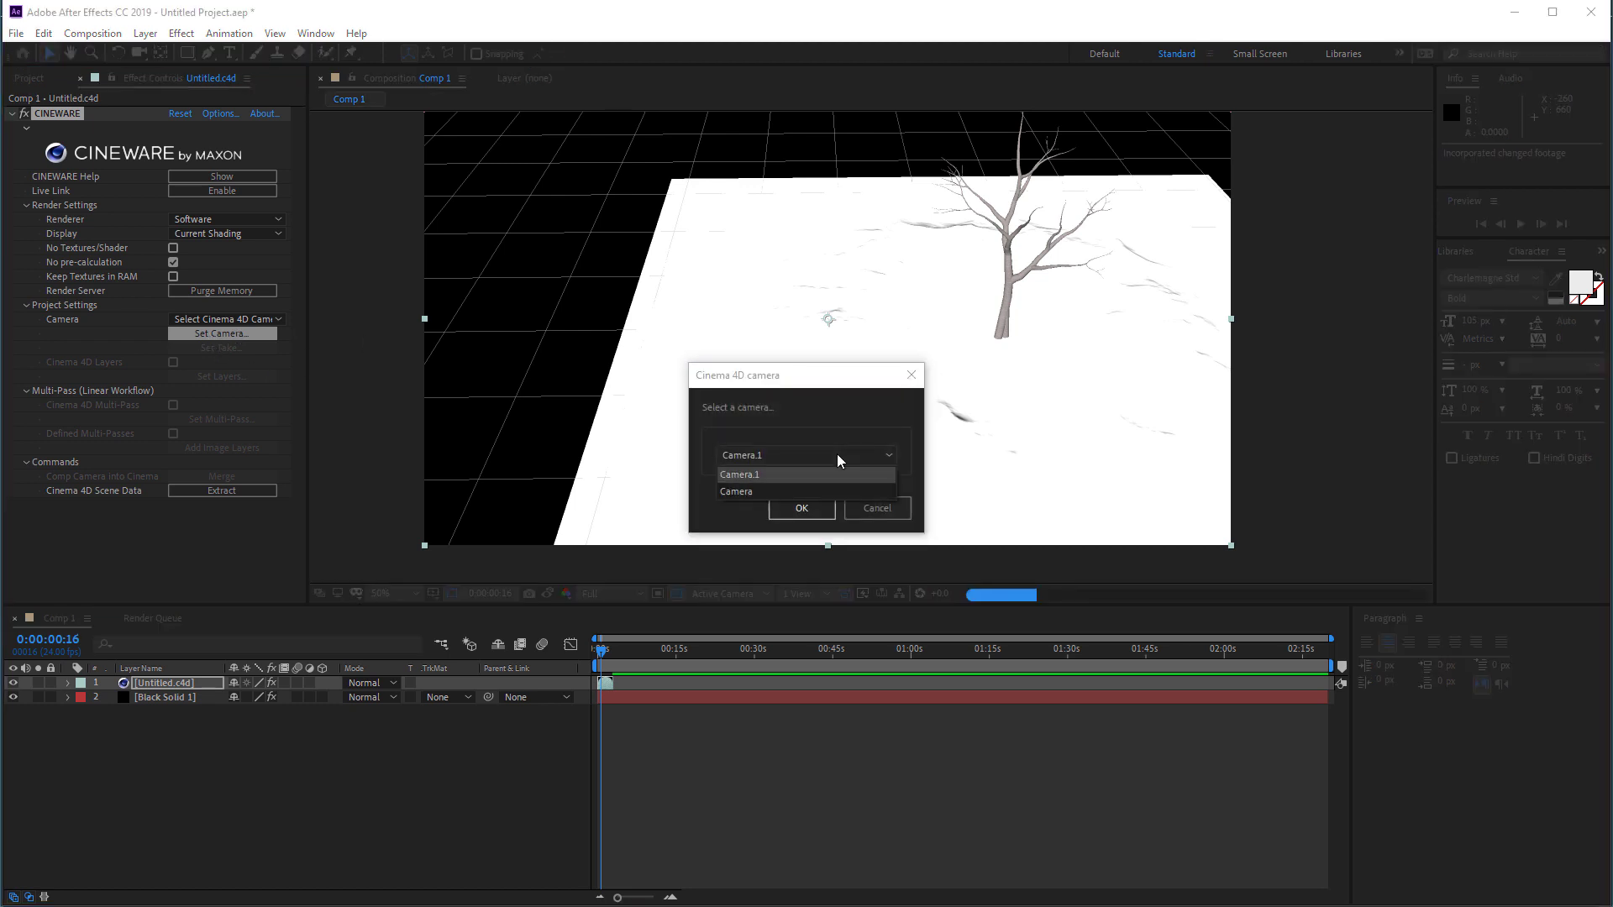
click(762, 472)
click(801, 509)
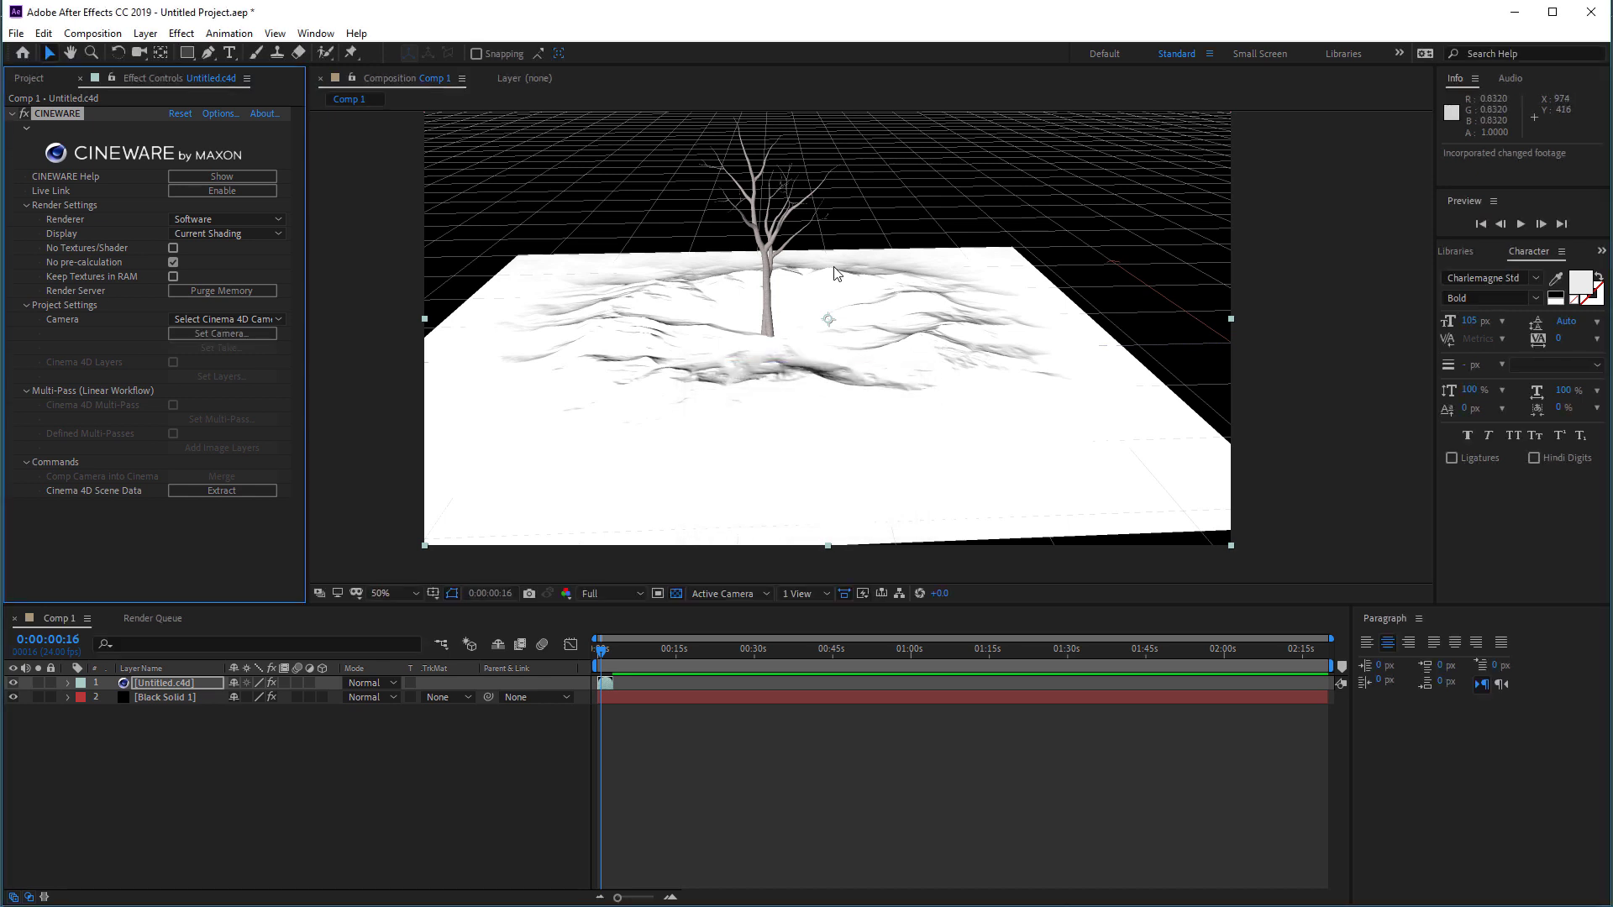
Change the Cineware render camera from Camera.1 to Camera.
click(250, 333)
click(800, 462)
click(744, 487)
click(805, 507)
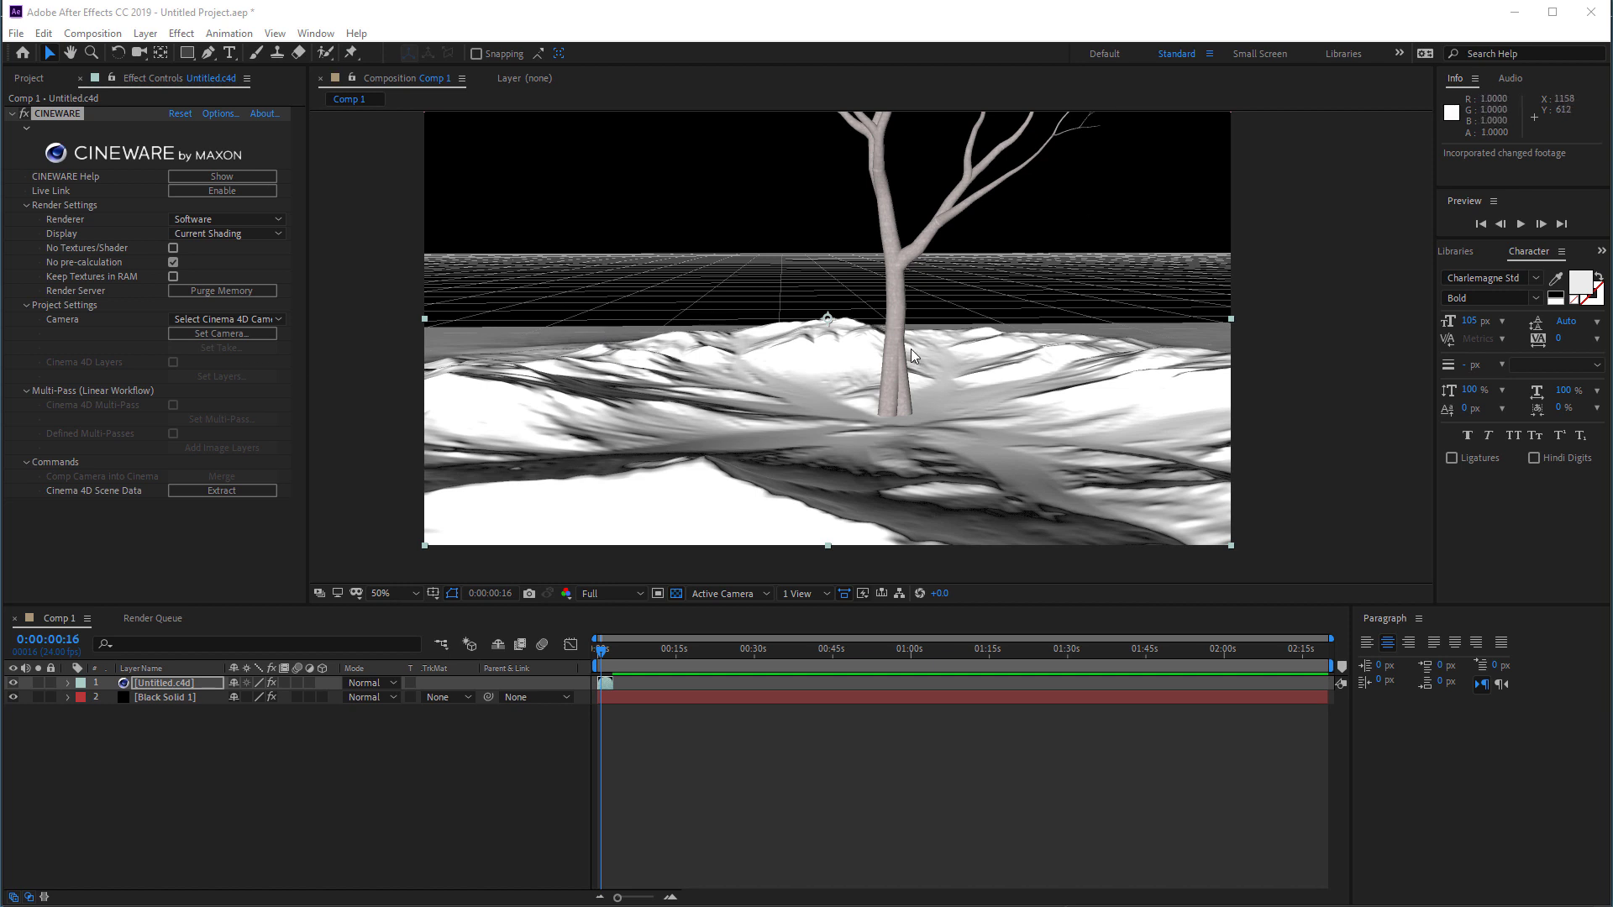
Zoom the Comp 1 viewer out to 25% to see the tree trunk render.
scroll(911, 350, down, 1)
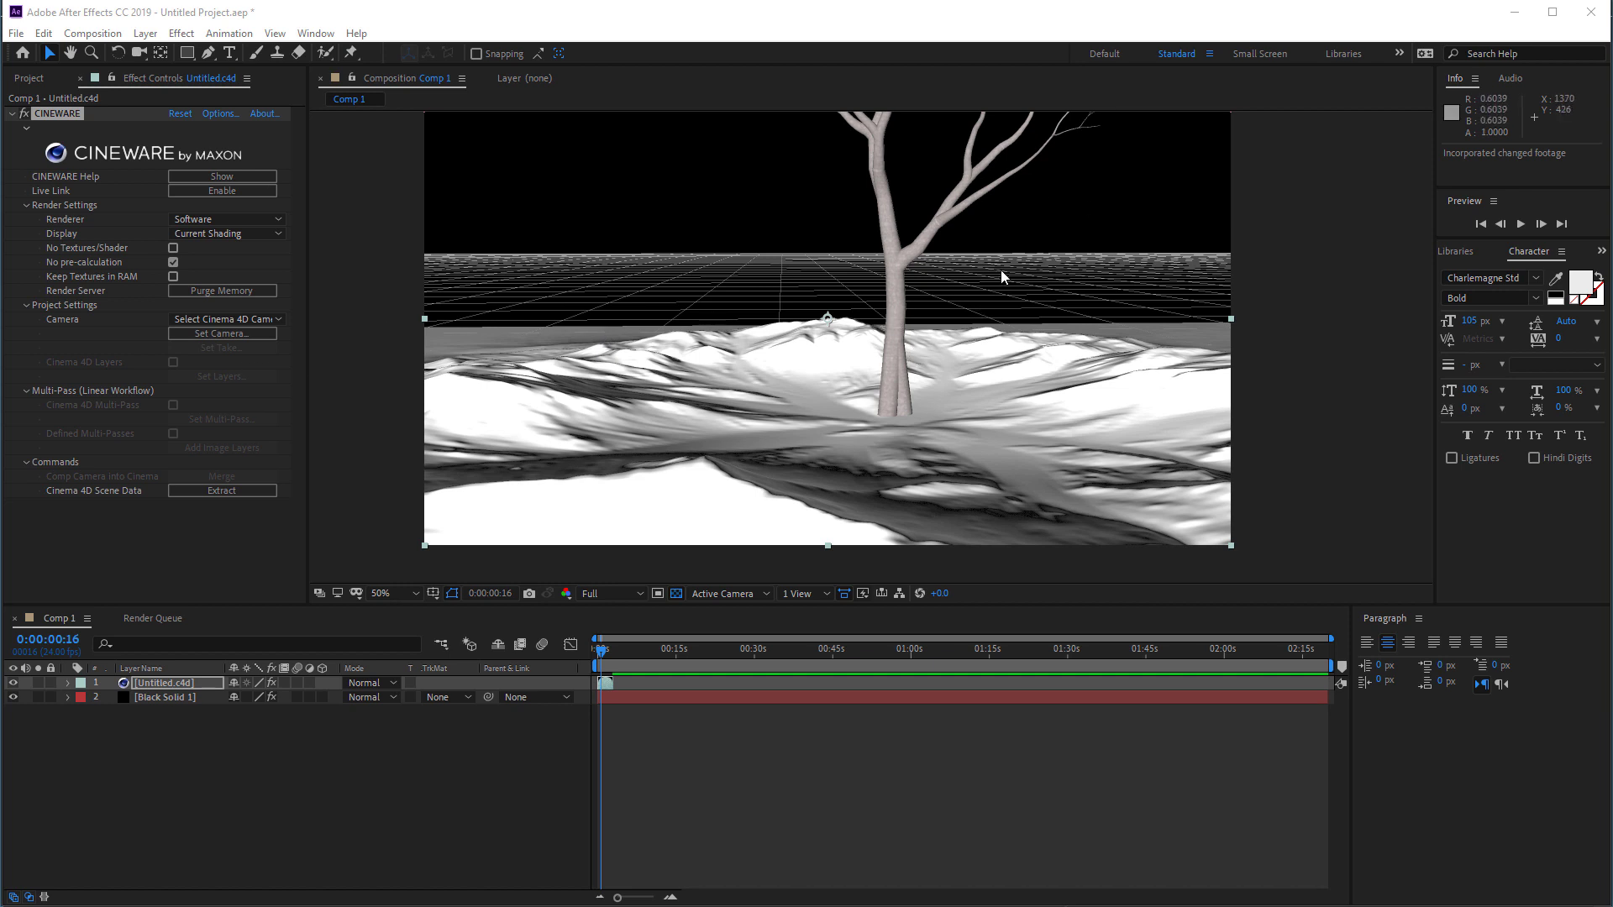